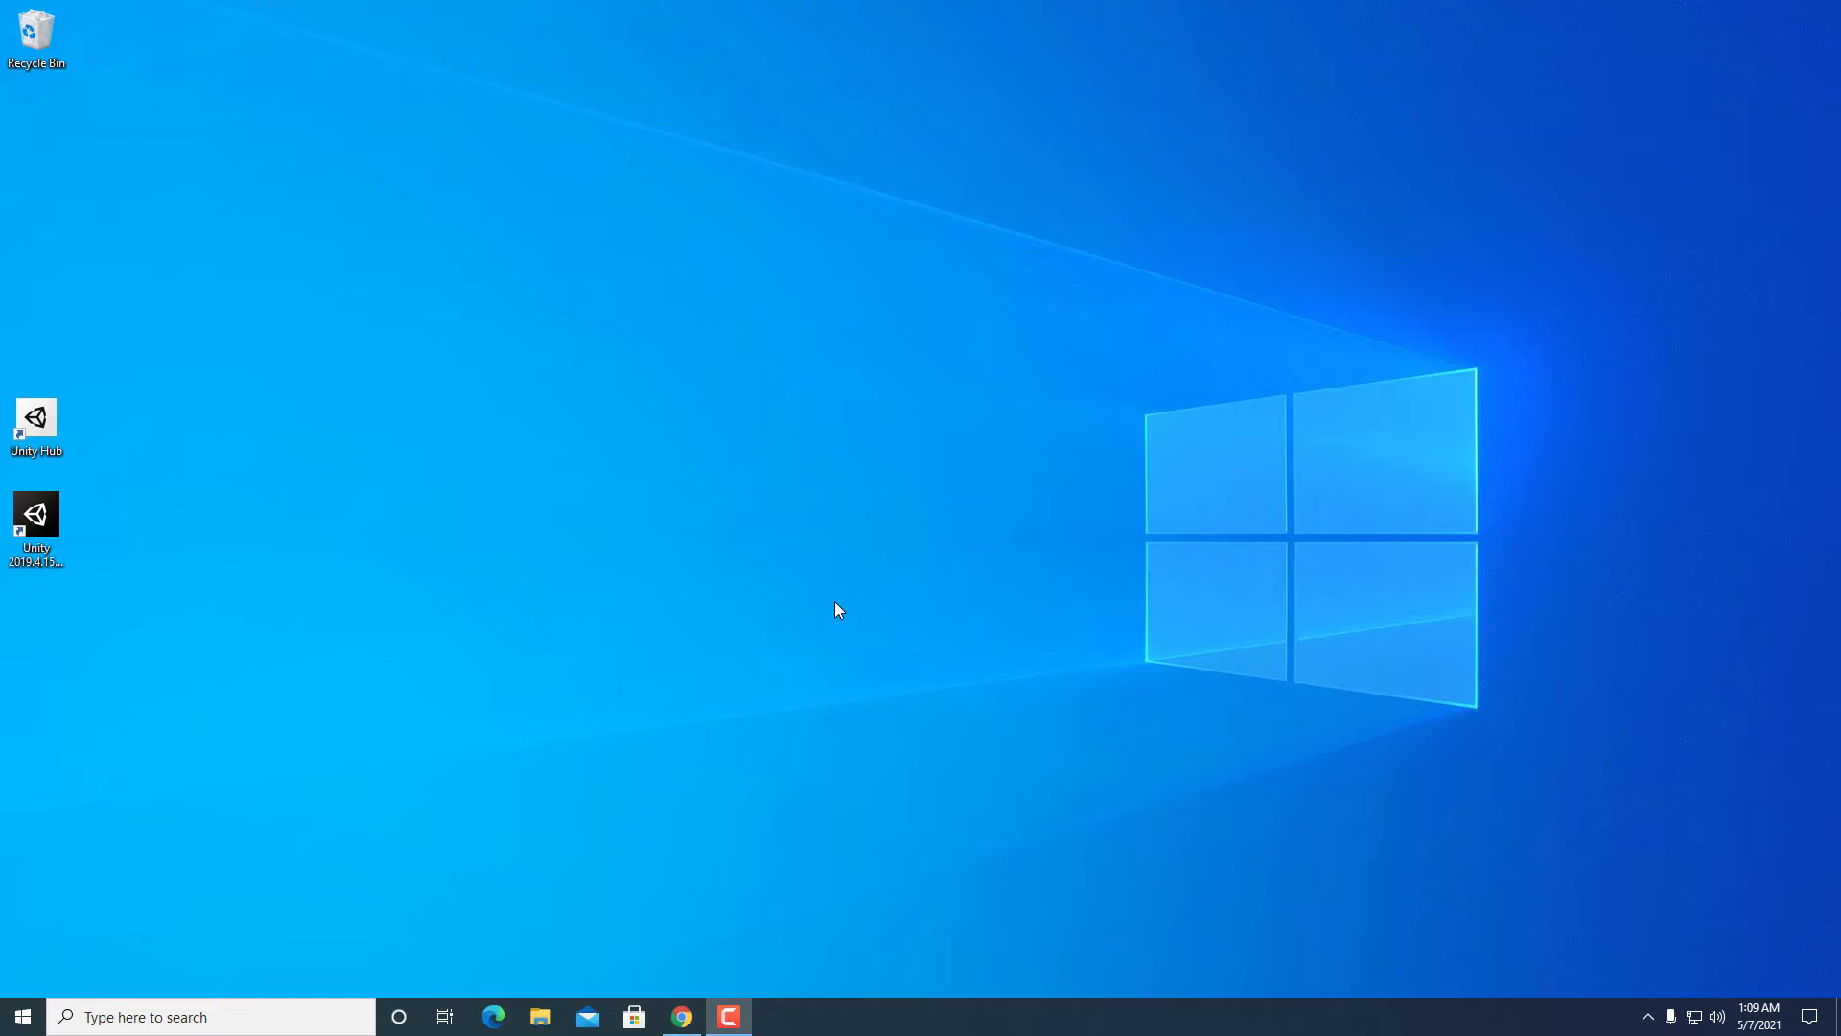
# Switch to Chrome, search for "unity 3d download" and open Unity's official download page.
pyautogui.click(681, 1016)
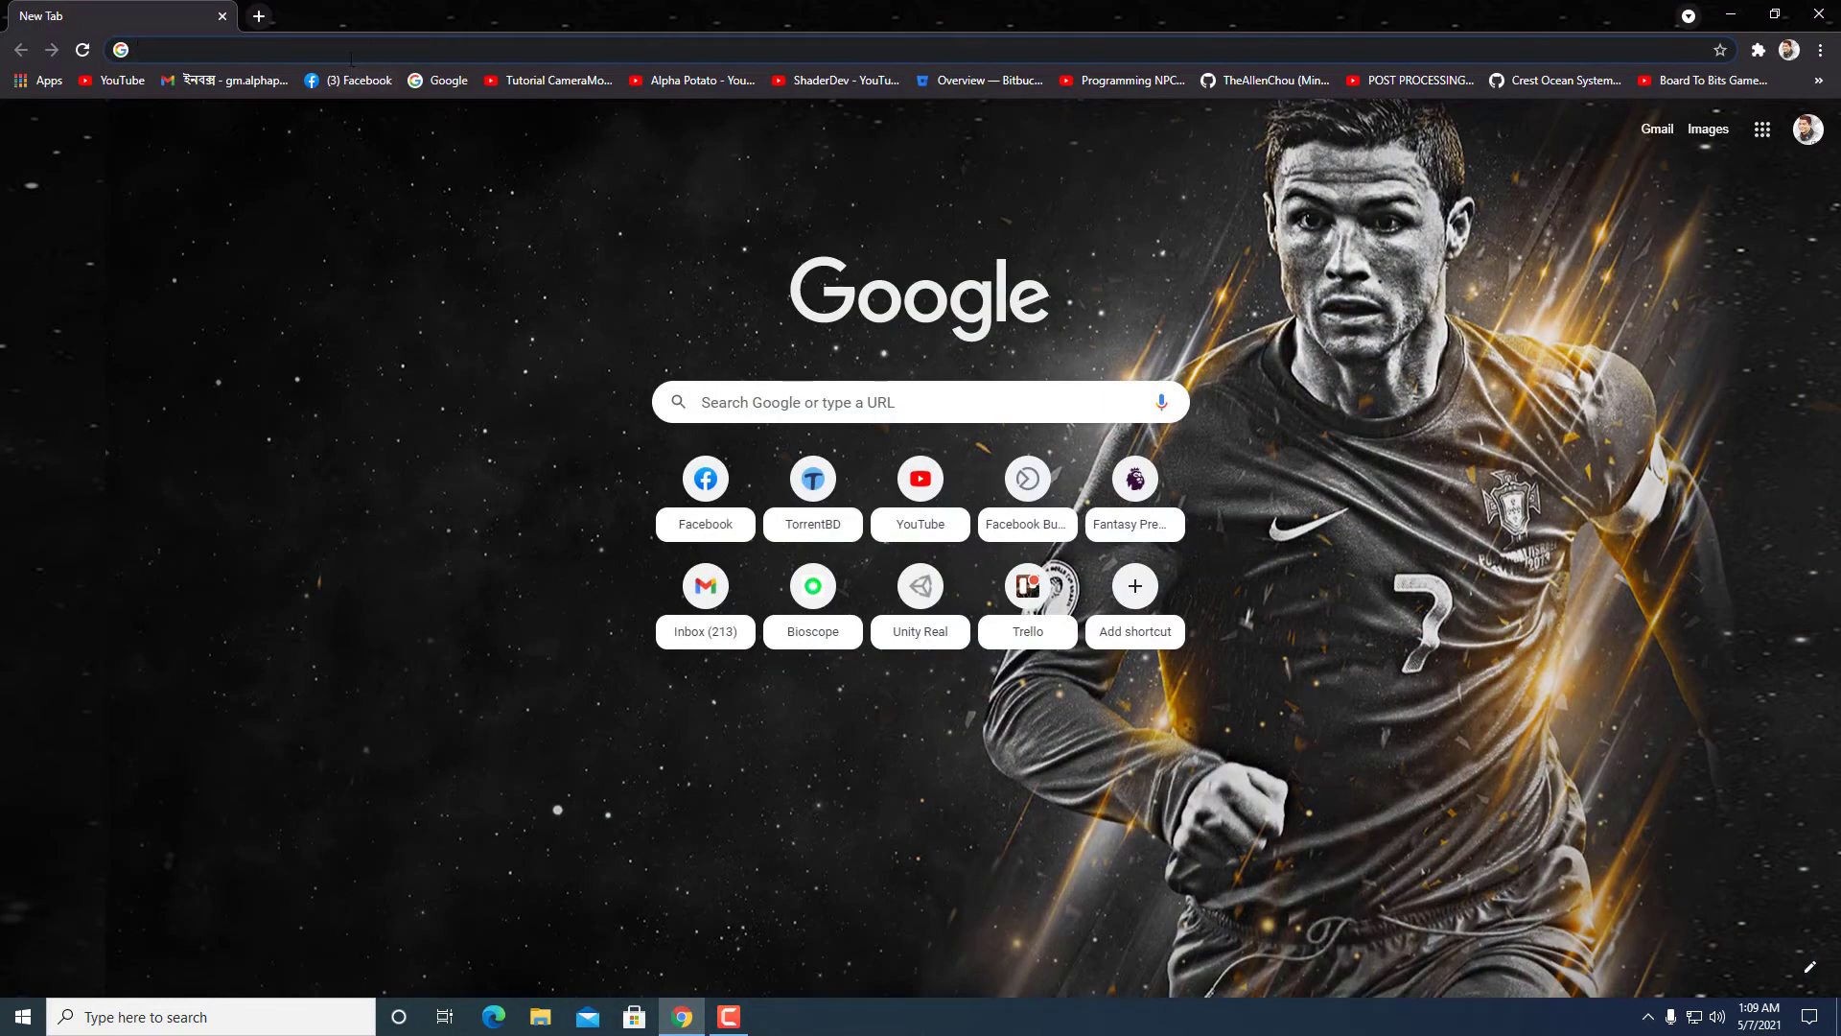
pyautogui.click(350, 53)
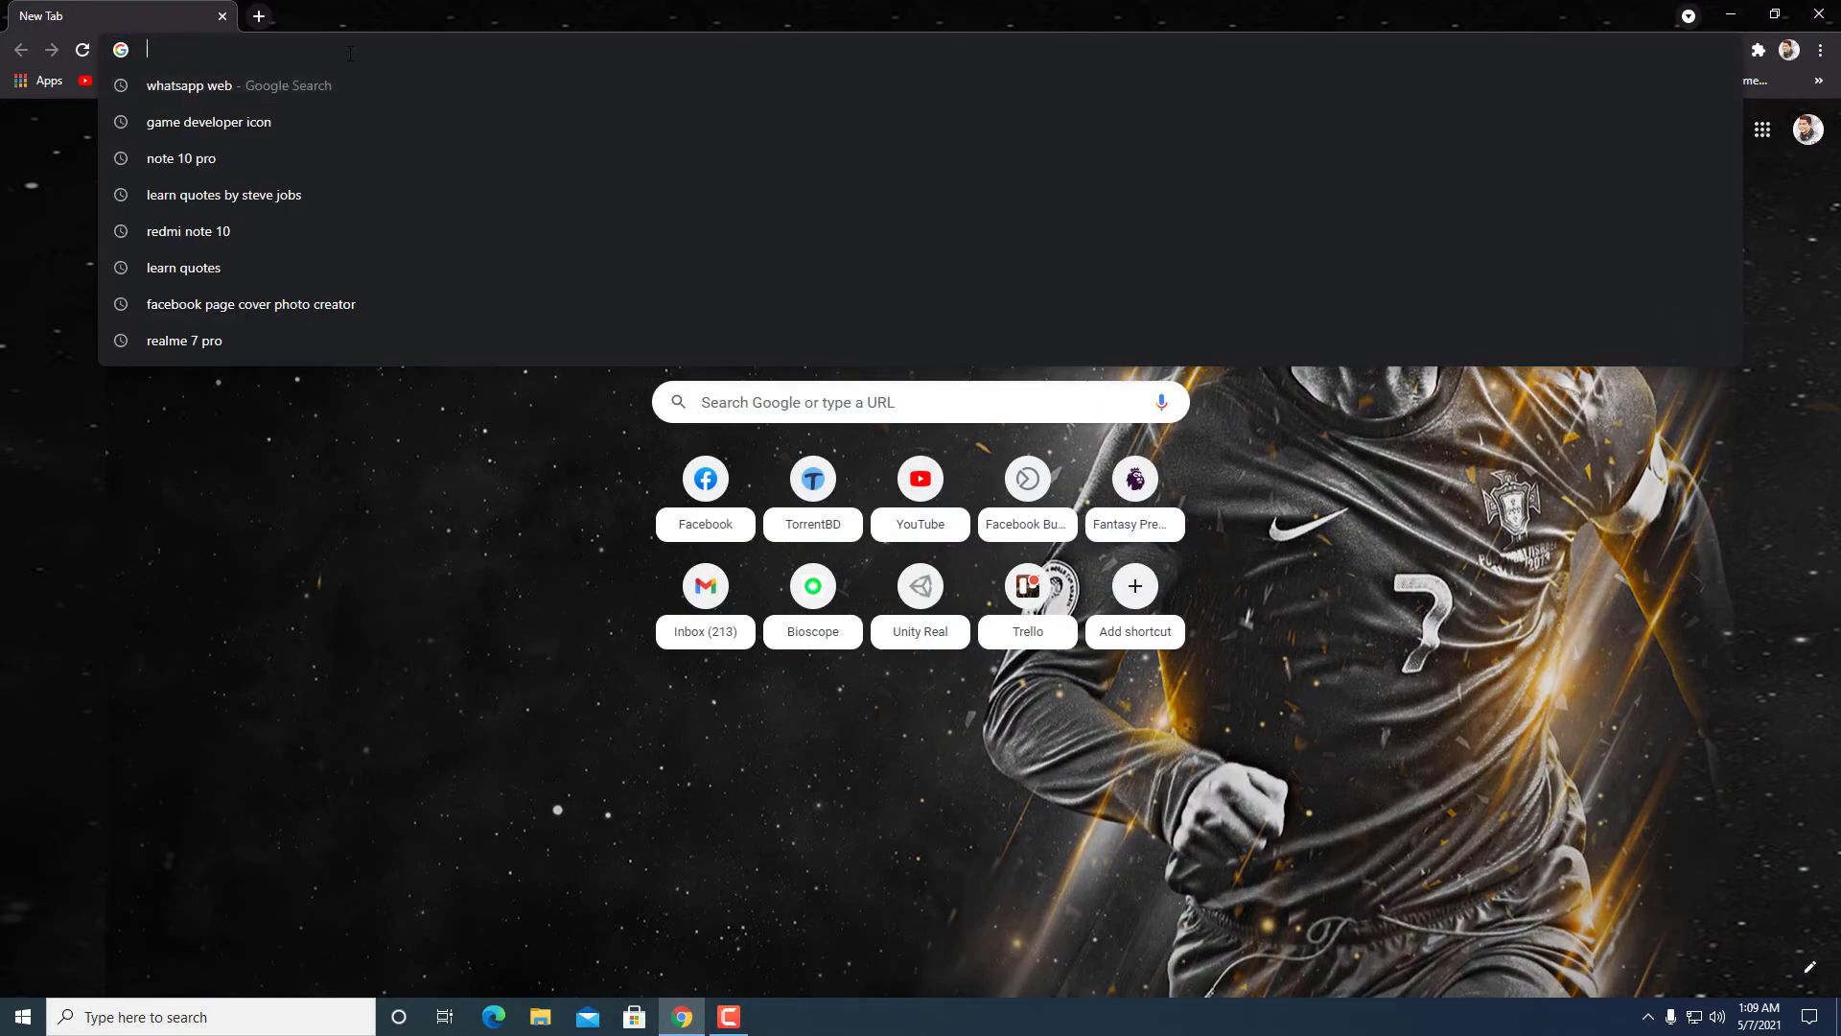
pyautogui.write('Unity')
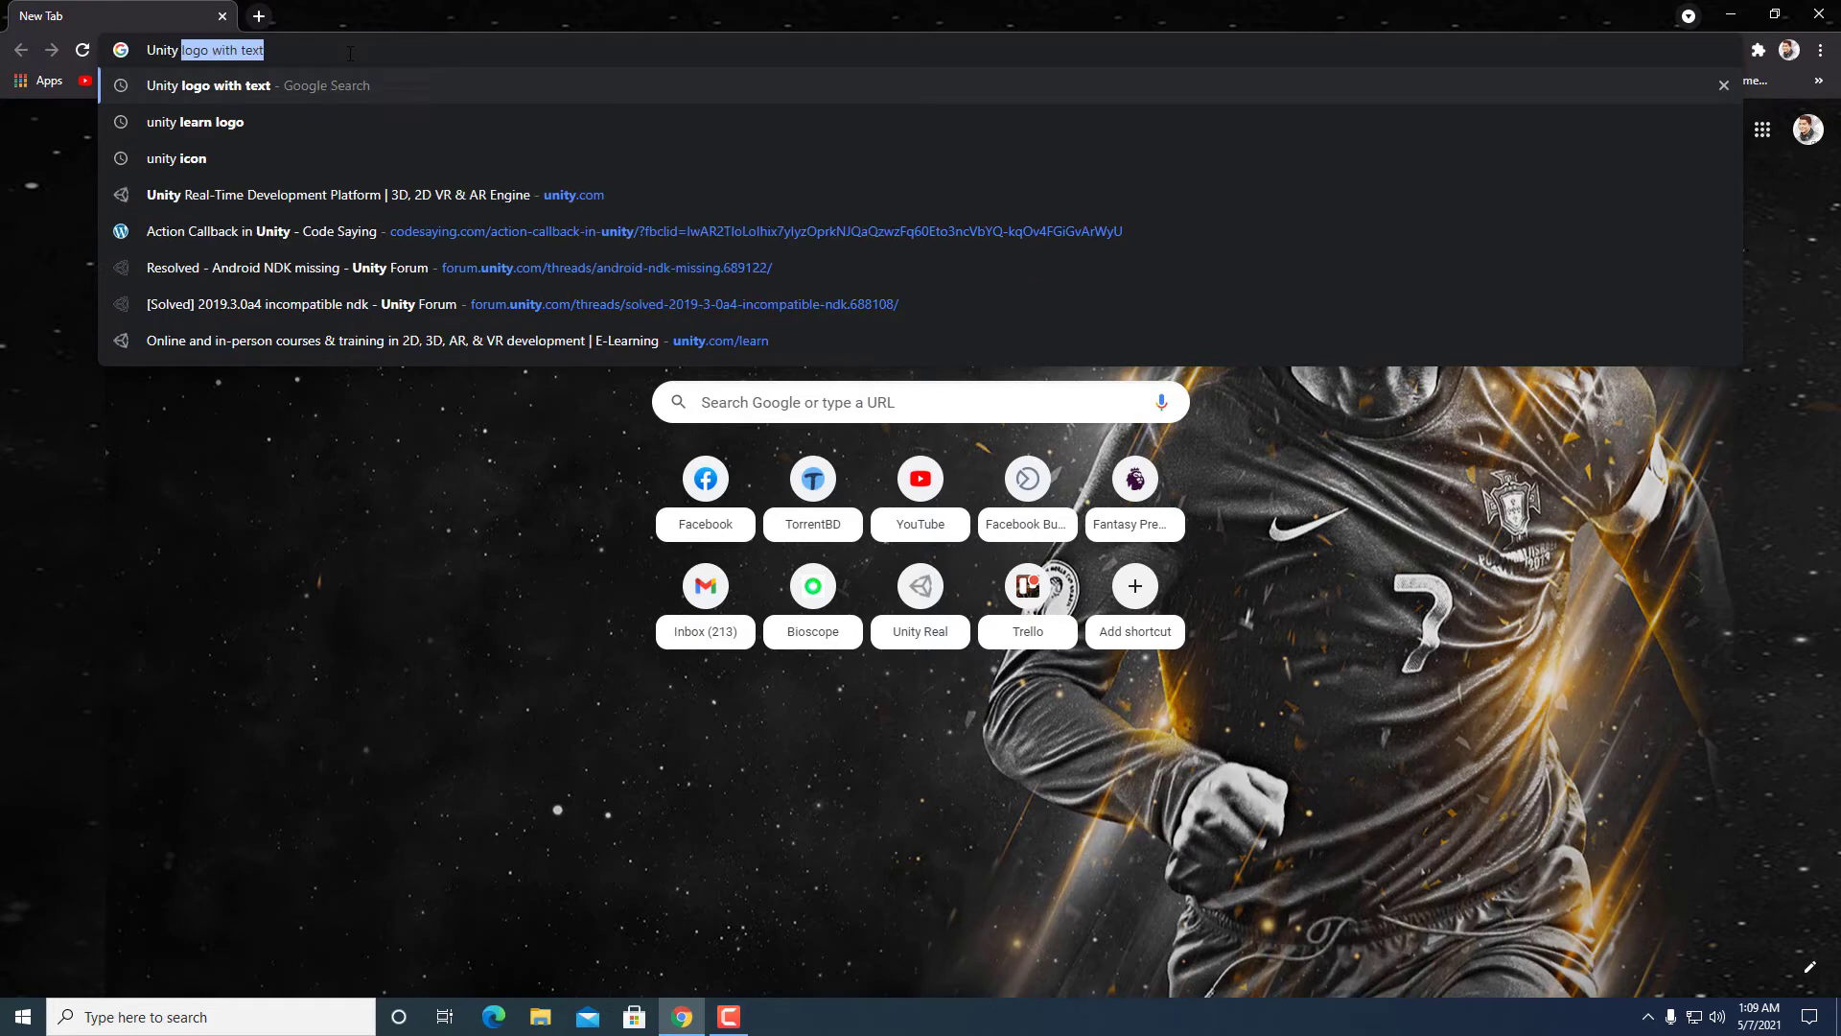
pyautogui.write(' 3d')
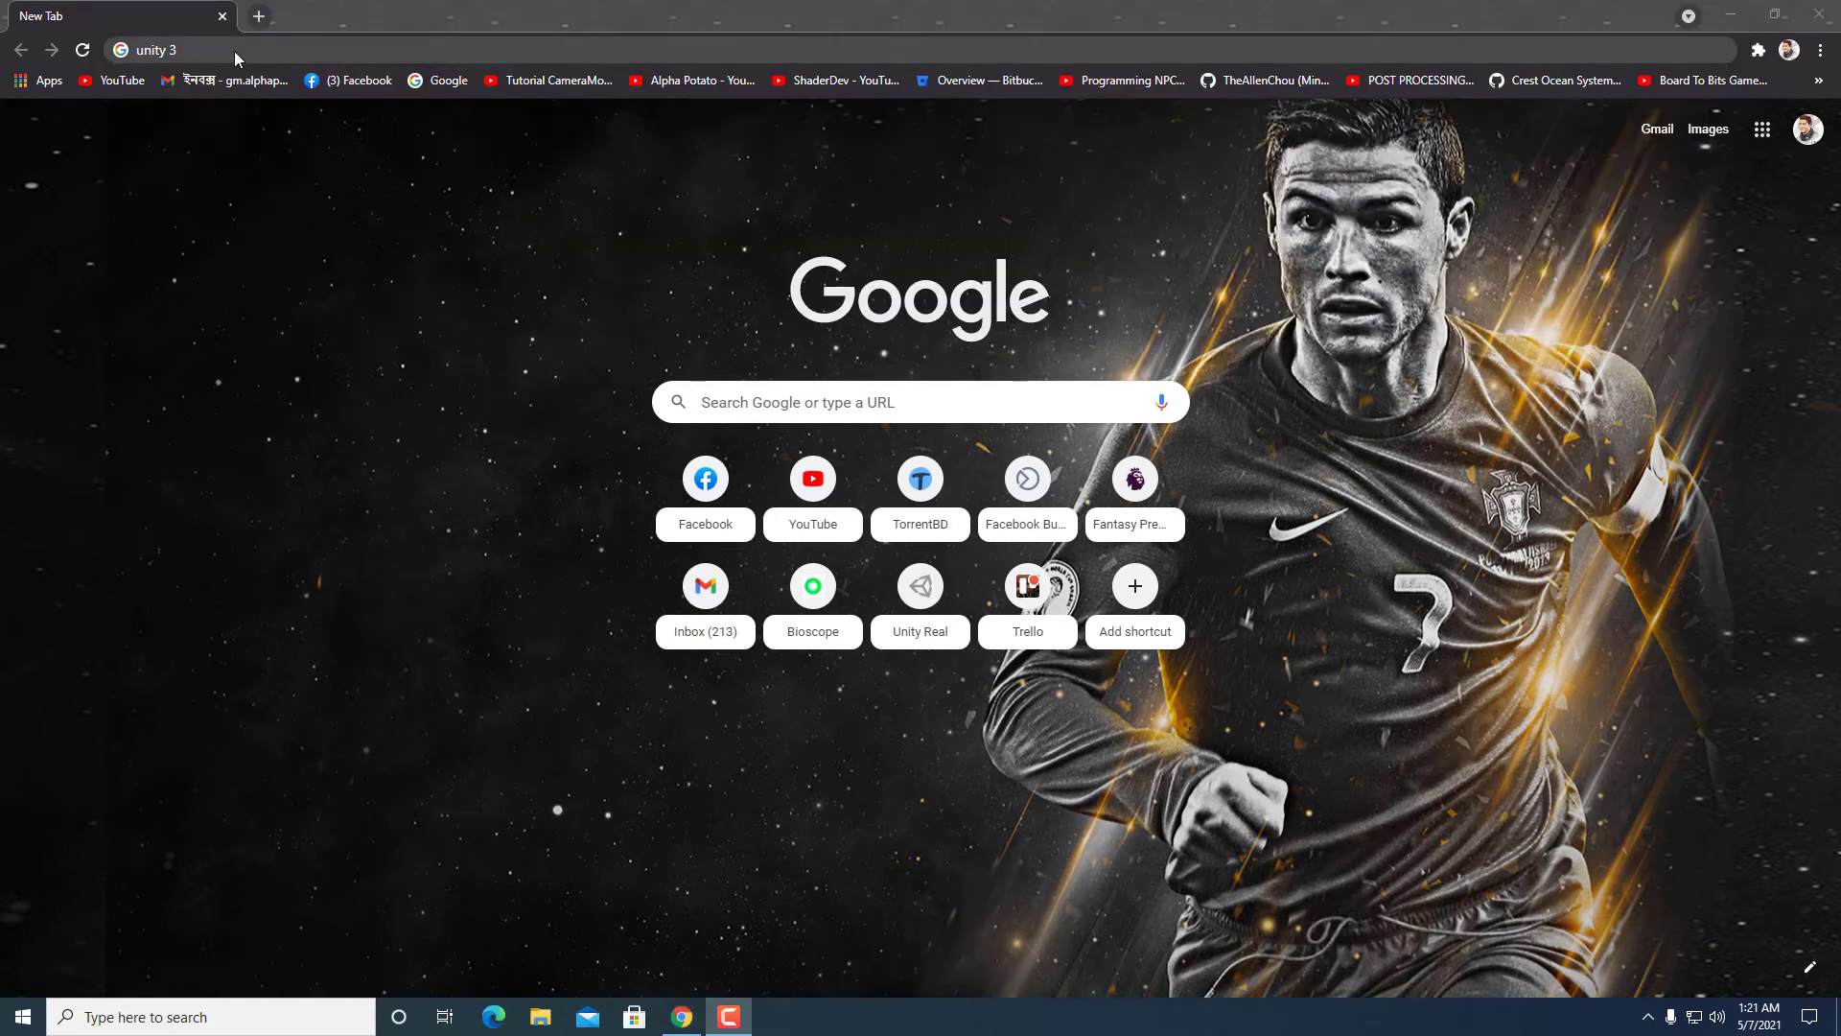
pyautogui.click(240, 52)
pyautogui.write('d')
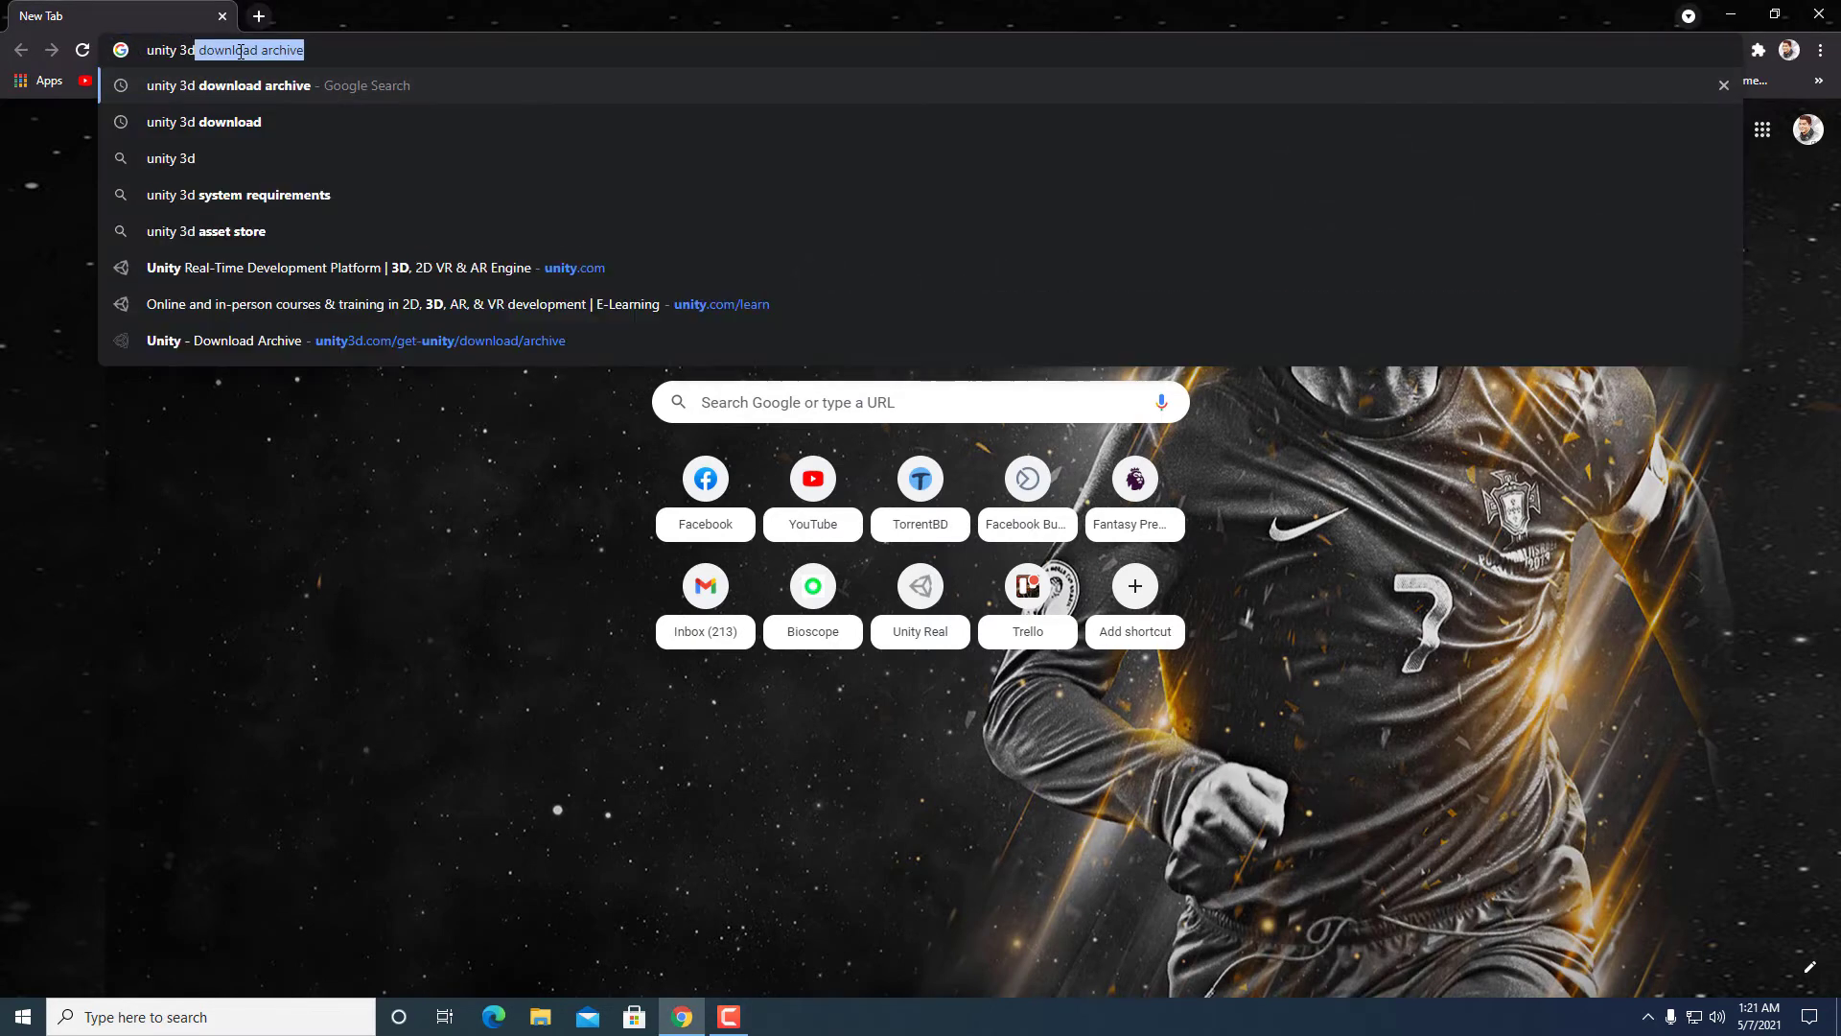
pyautogui.write(' download')
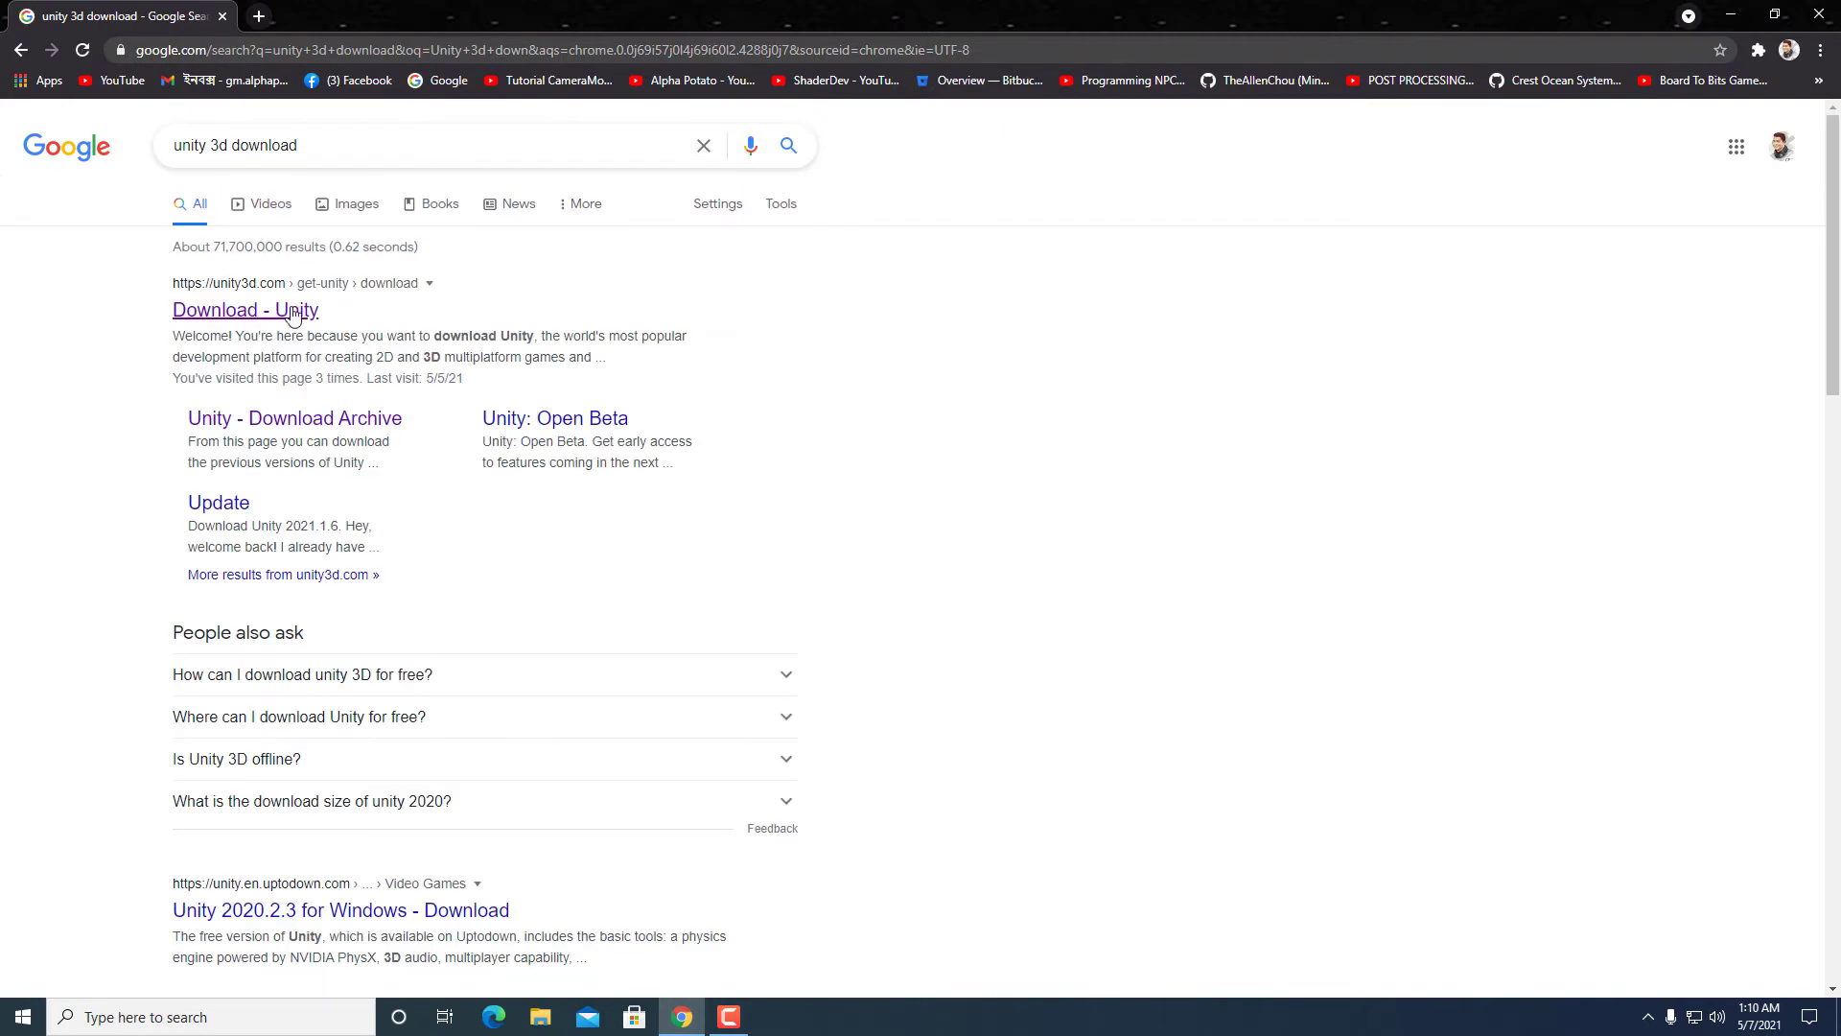
pyautogui.click(284, 311)
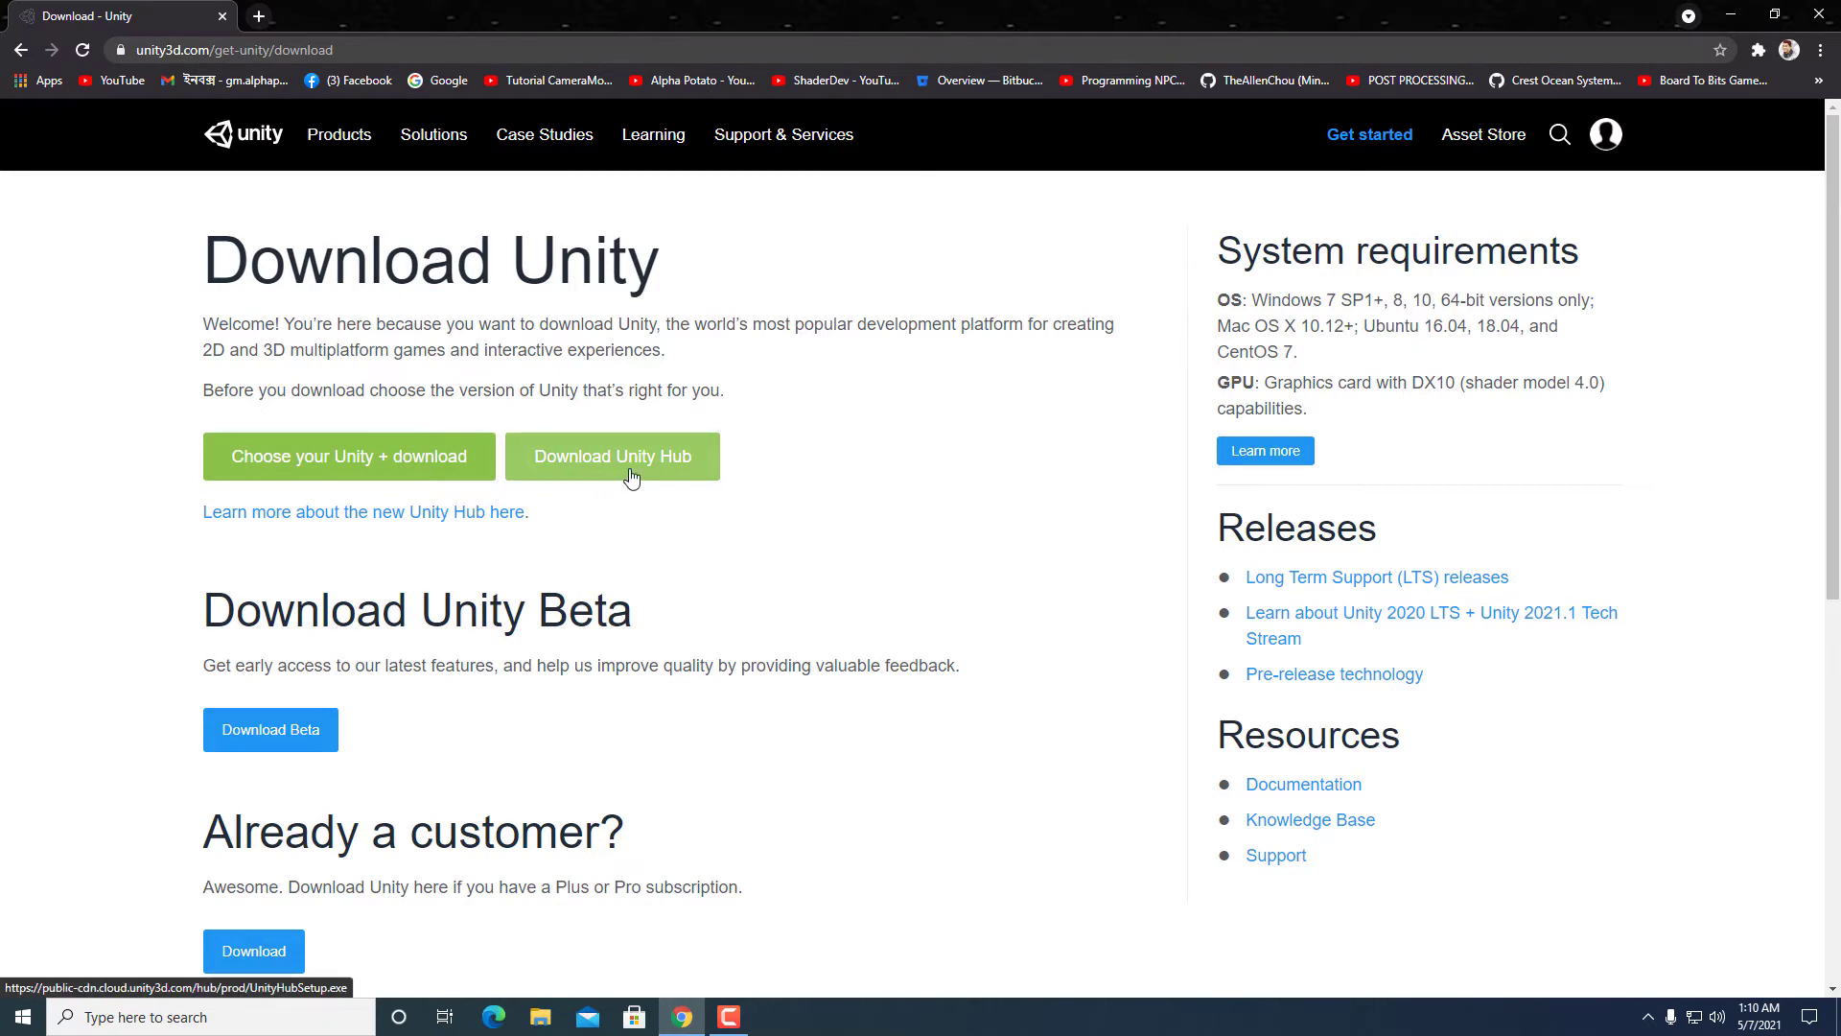
# Download the Unity Hub installer from the Download Unity page and launch it.
pyautogui.scroll(-4, 864, 513)
pyautogui.scroll(4, 879, 526)
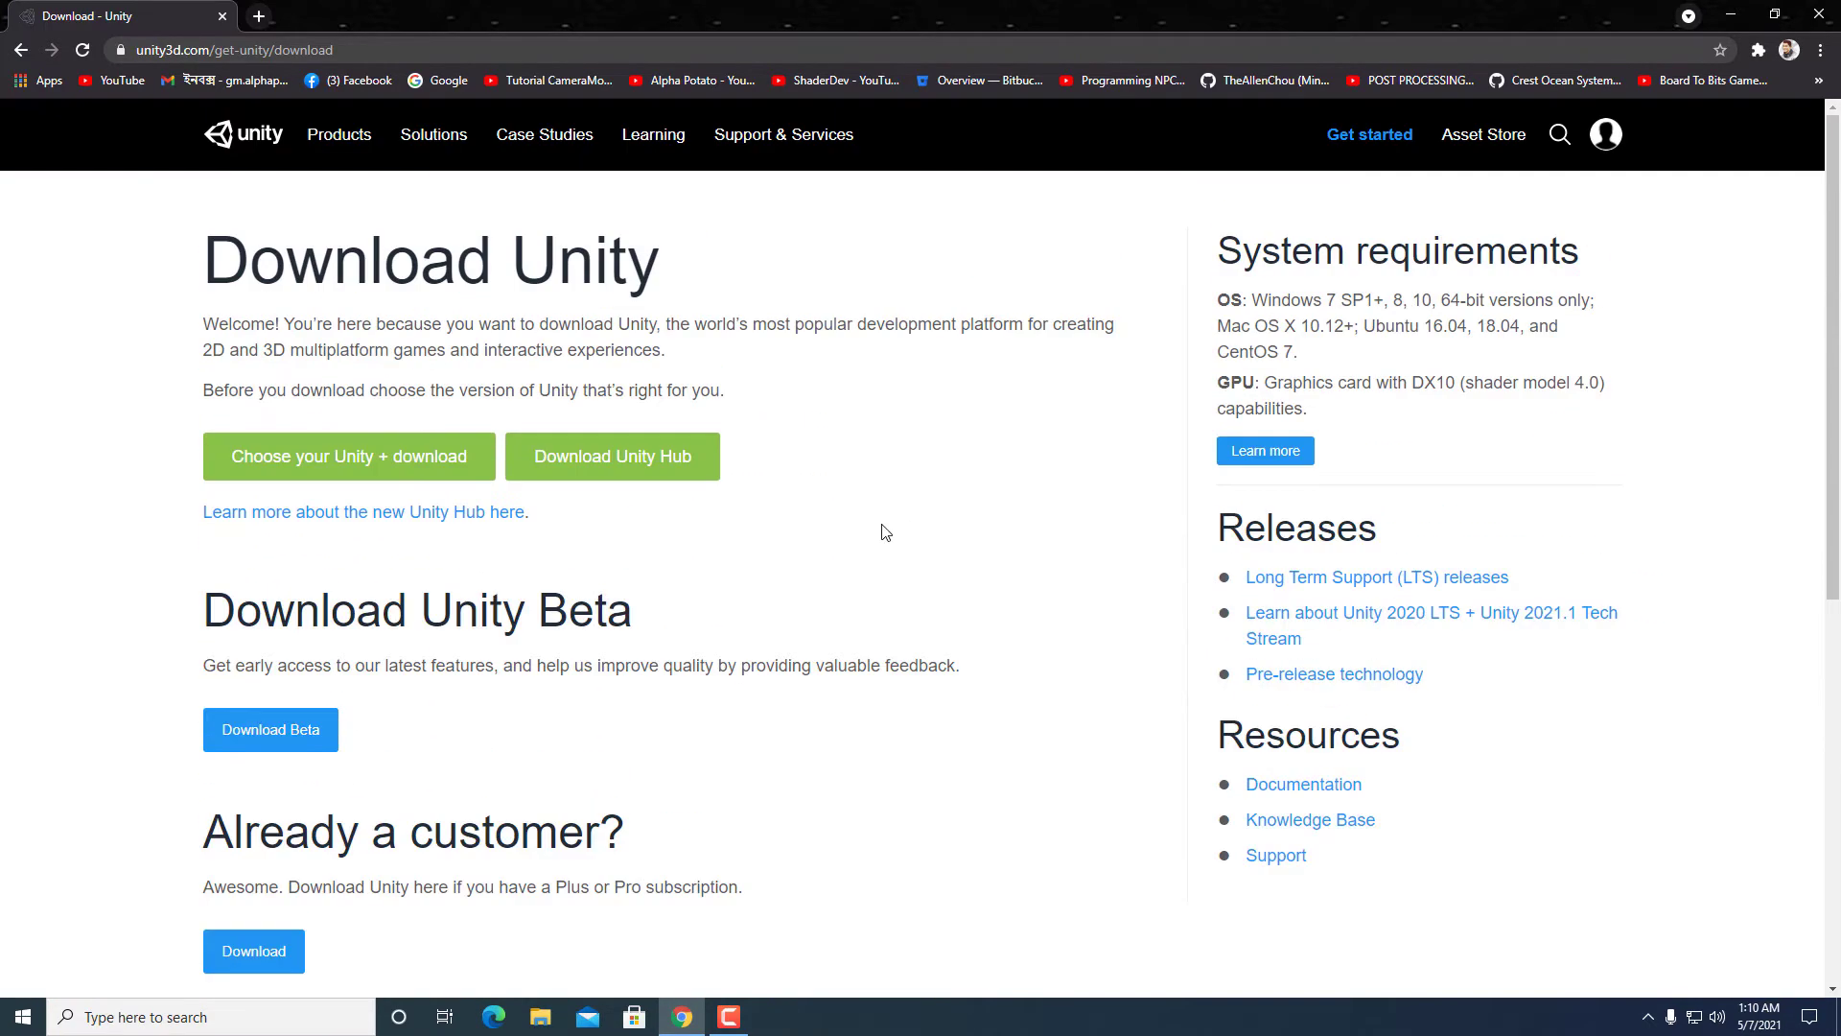
pyautogui.click(619, 465)
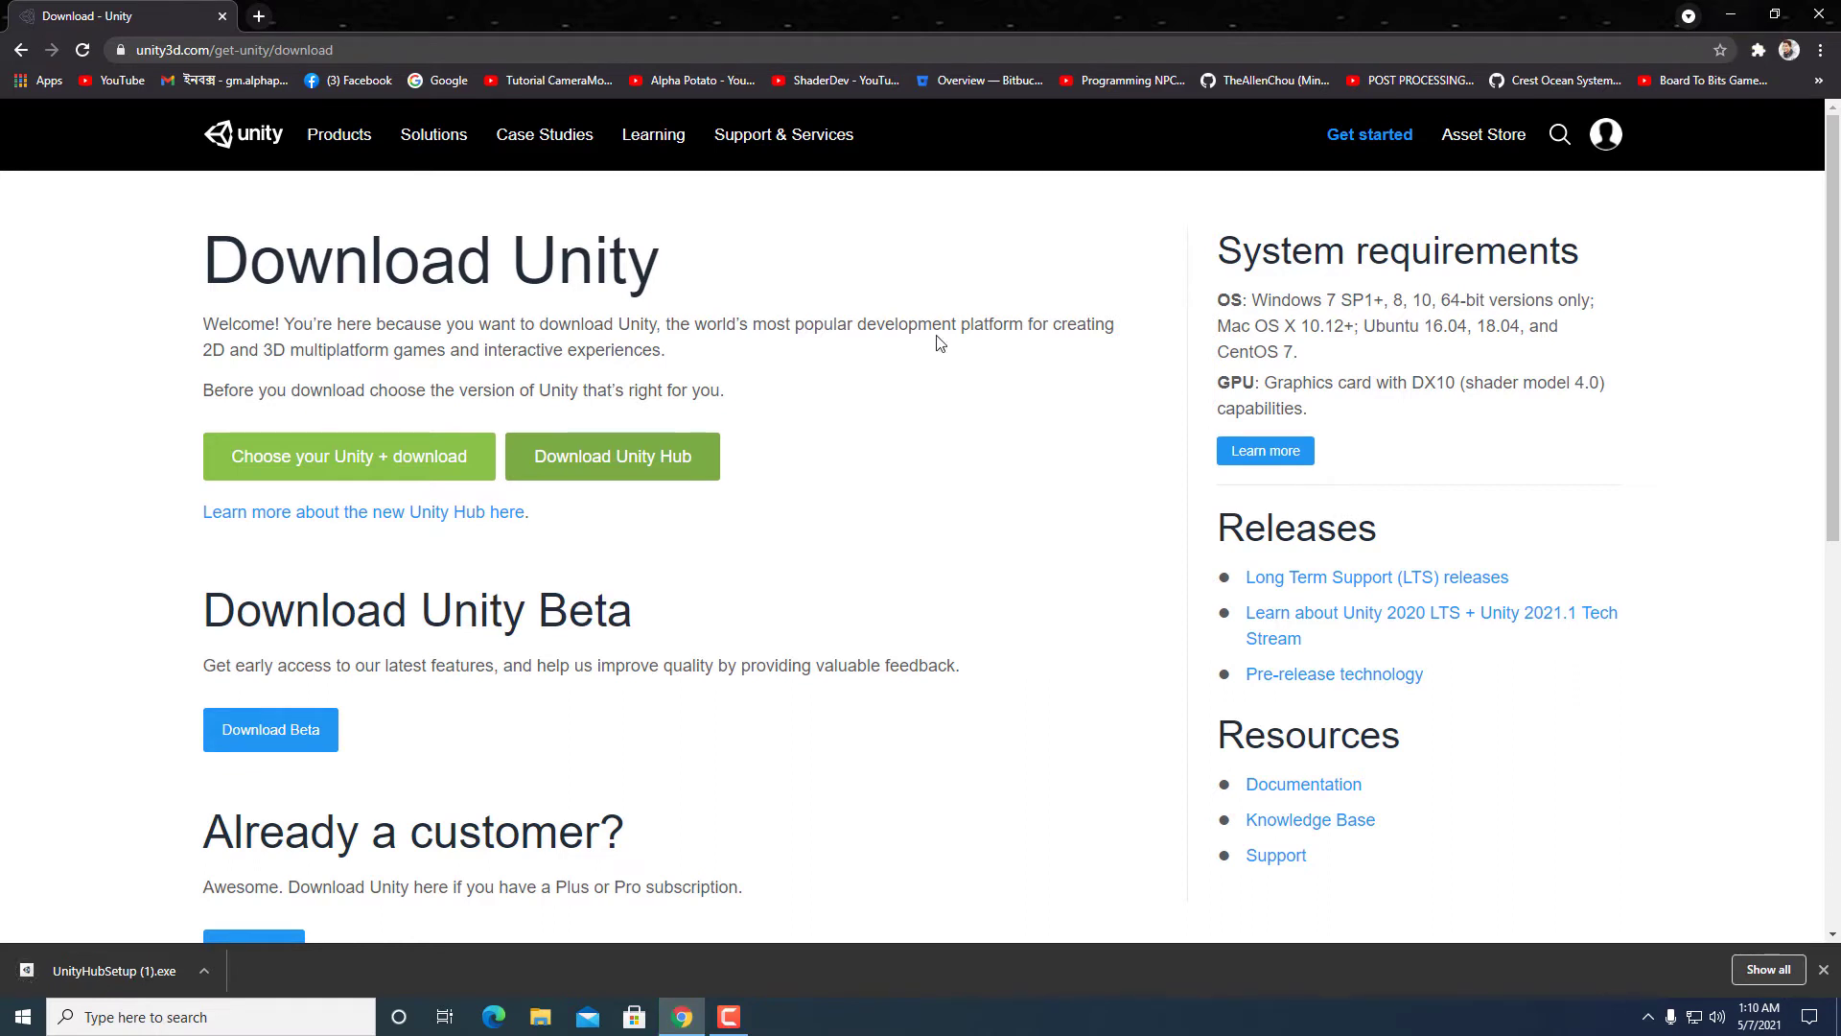
pyautogui.click(101, 973)
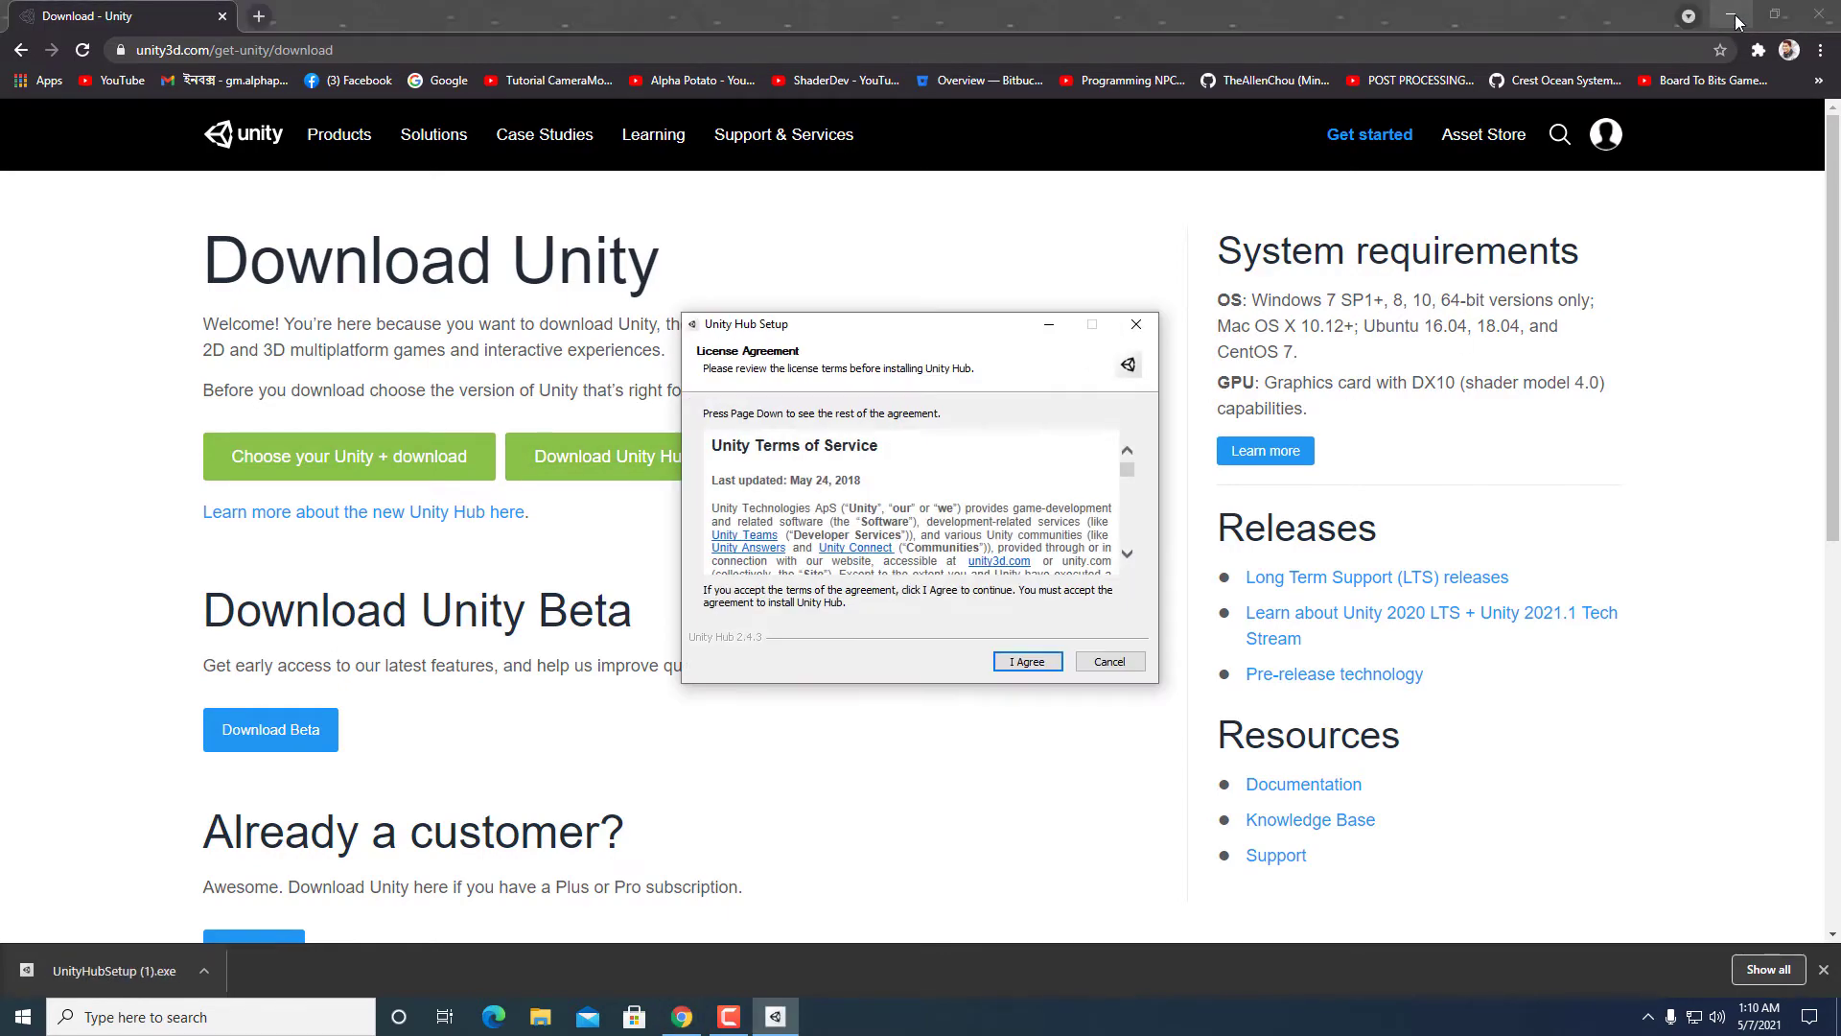
# Accept the Unity Hub license agreement, install it in C:\Program Files\Unity Hub and finish setup with Run Unity Hub enabled.
pyautogui.click(1732, 13)
pyautogui.click(1025, 661)
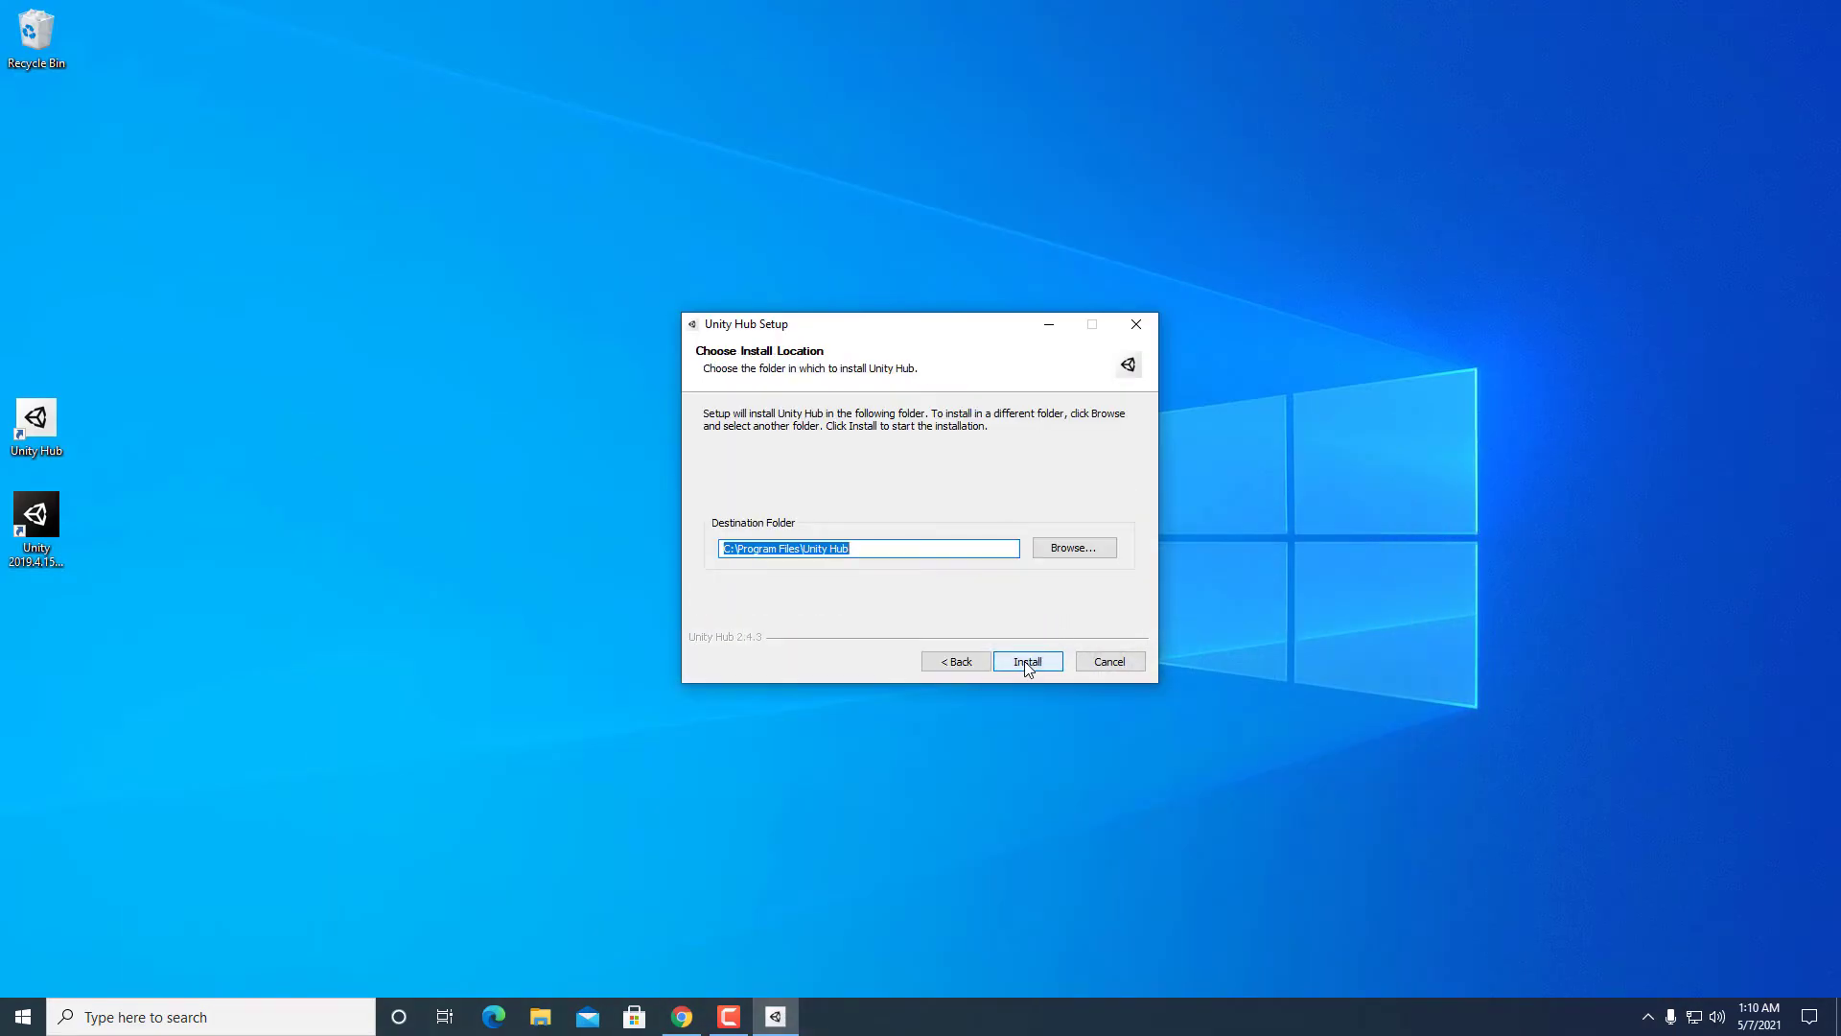
pyautogui.click(1025, 660)
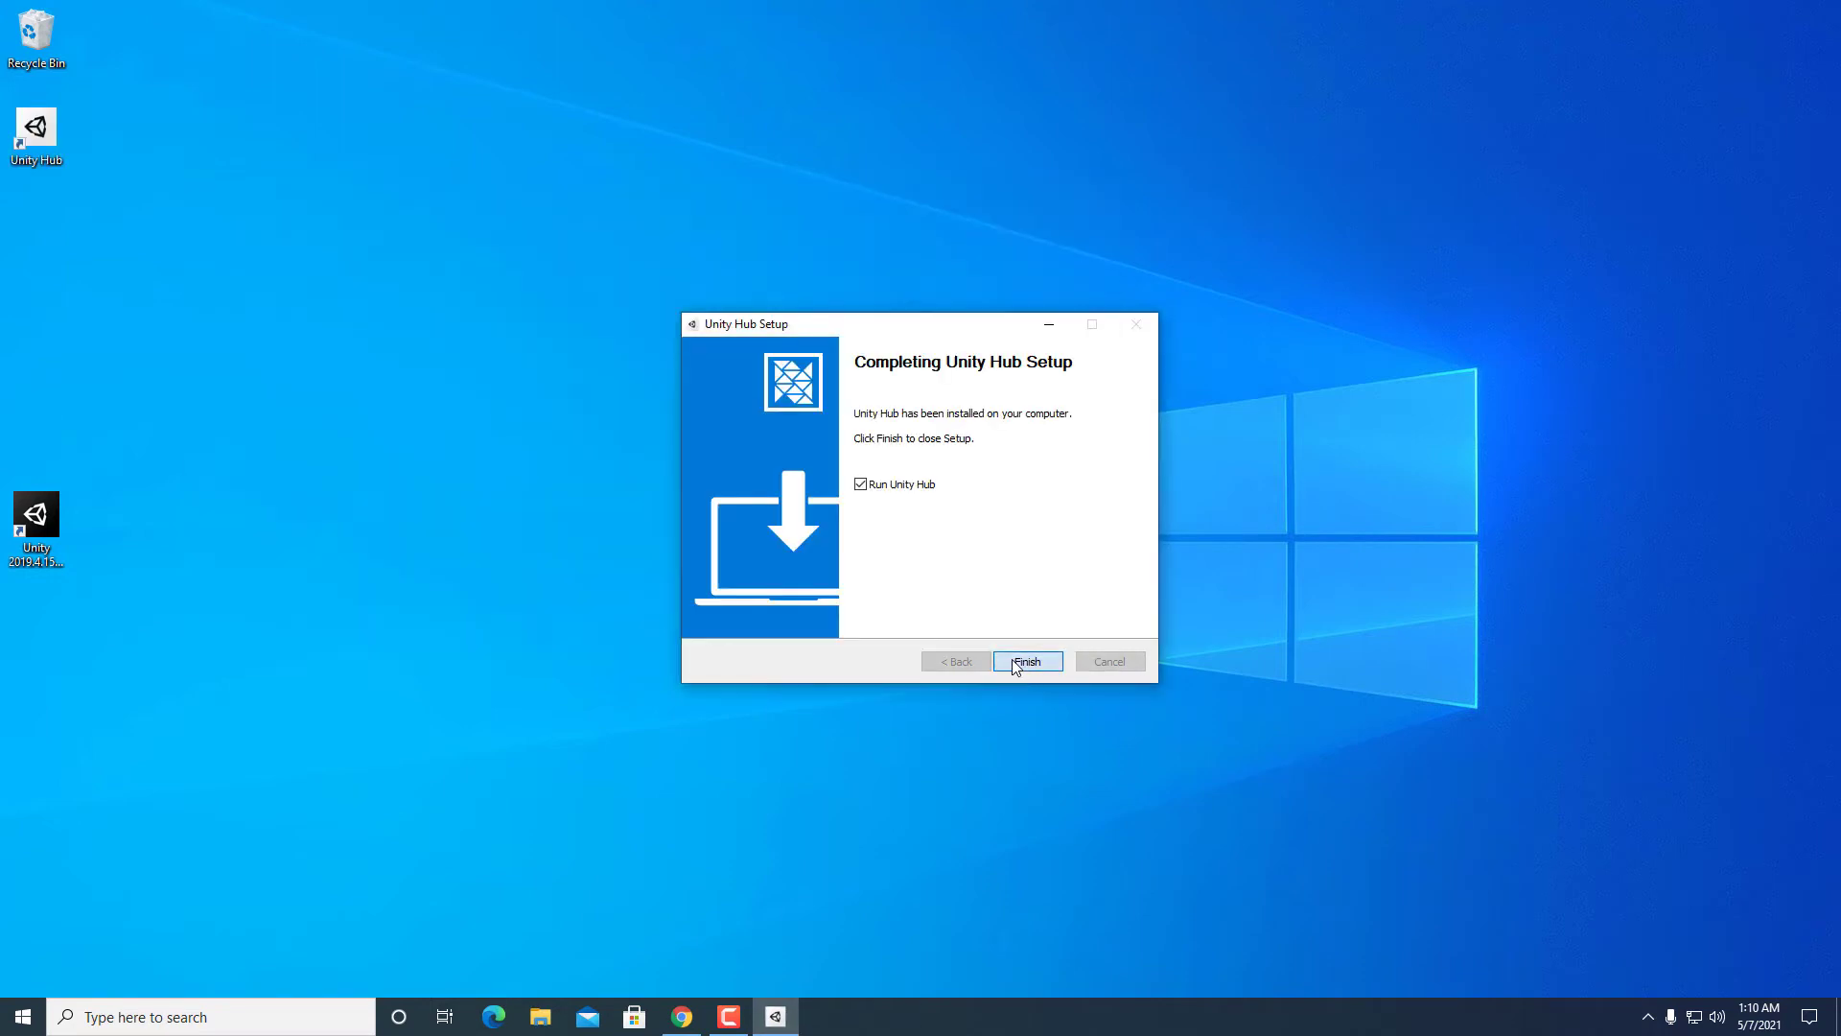
pyautogui.click(1015, 661)
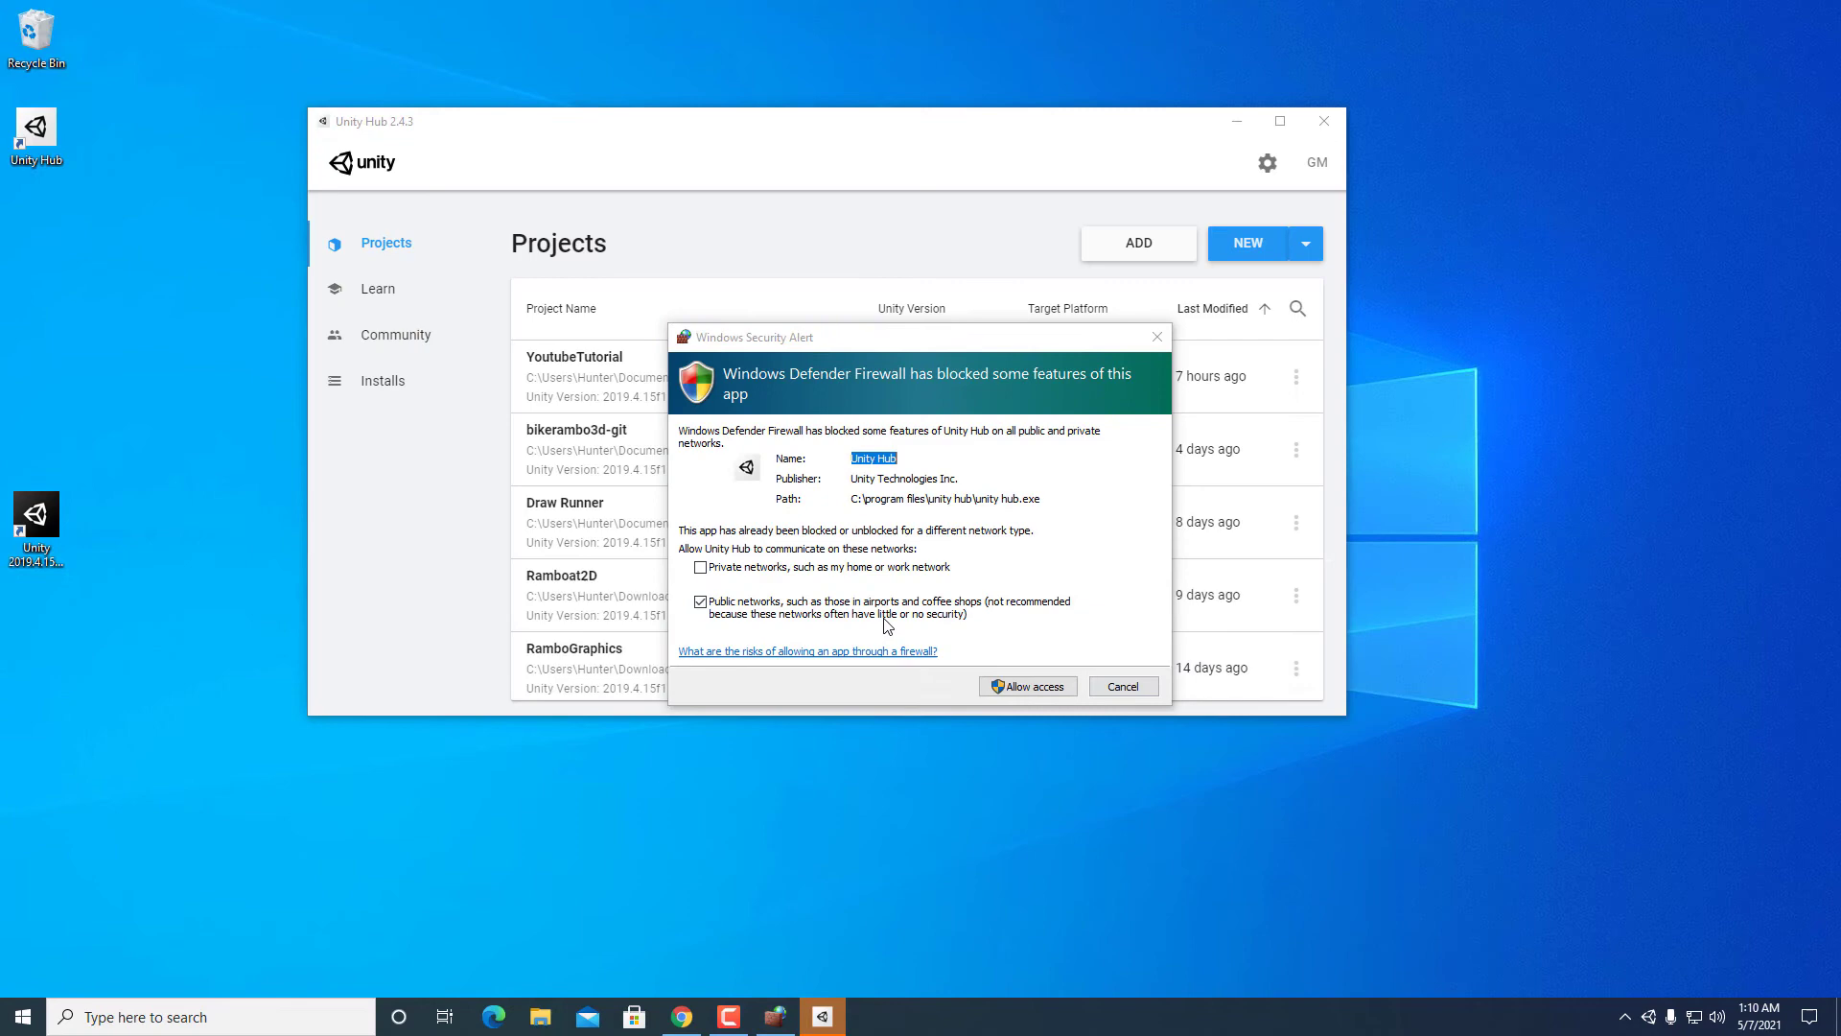
# Allow Unity Hub to communicate through Windows Defender Firewall.
pyautogui.click(758, 568)
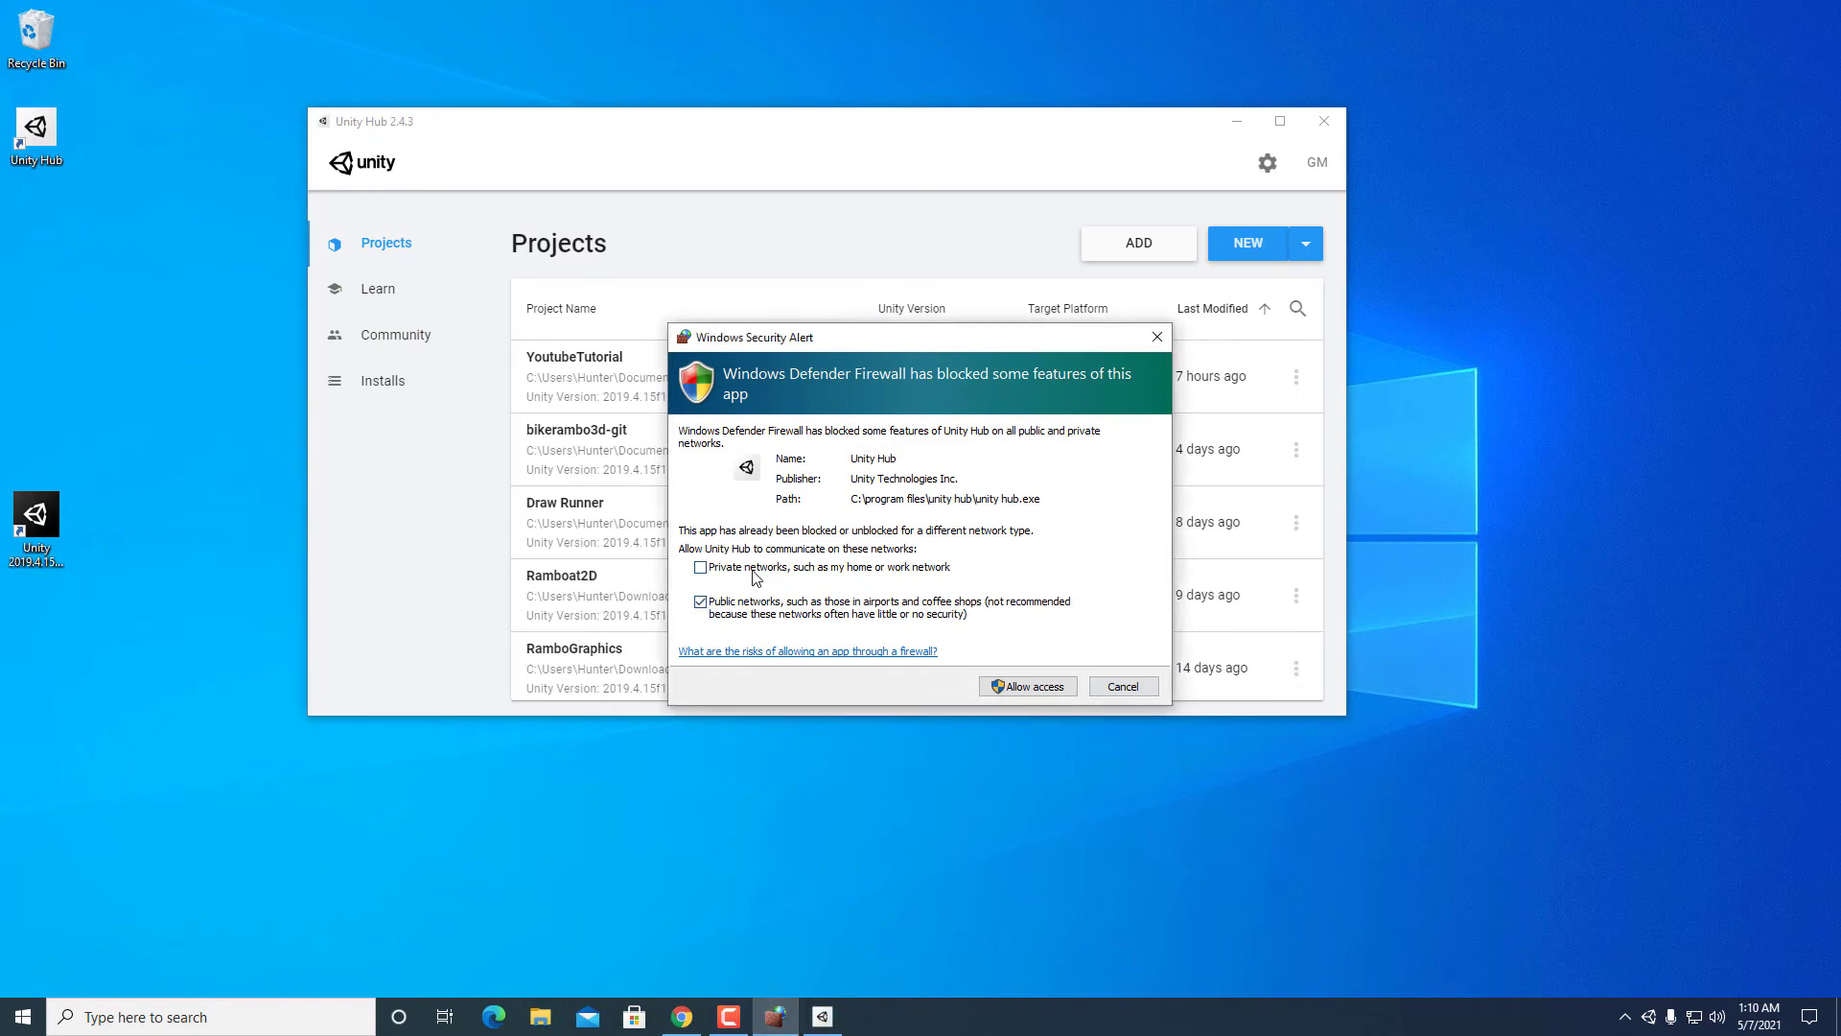
pyautogui.click(1026, 686)
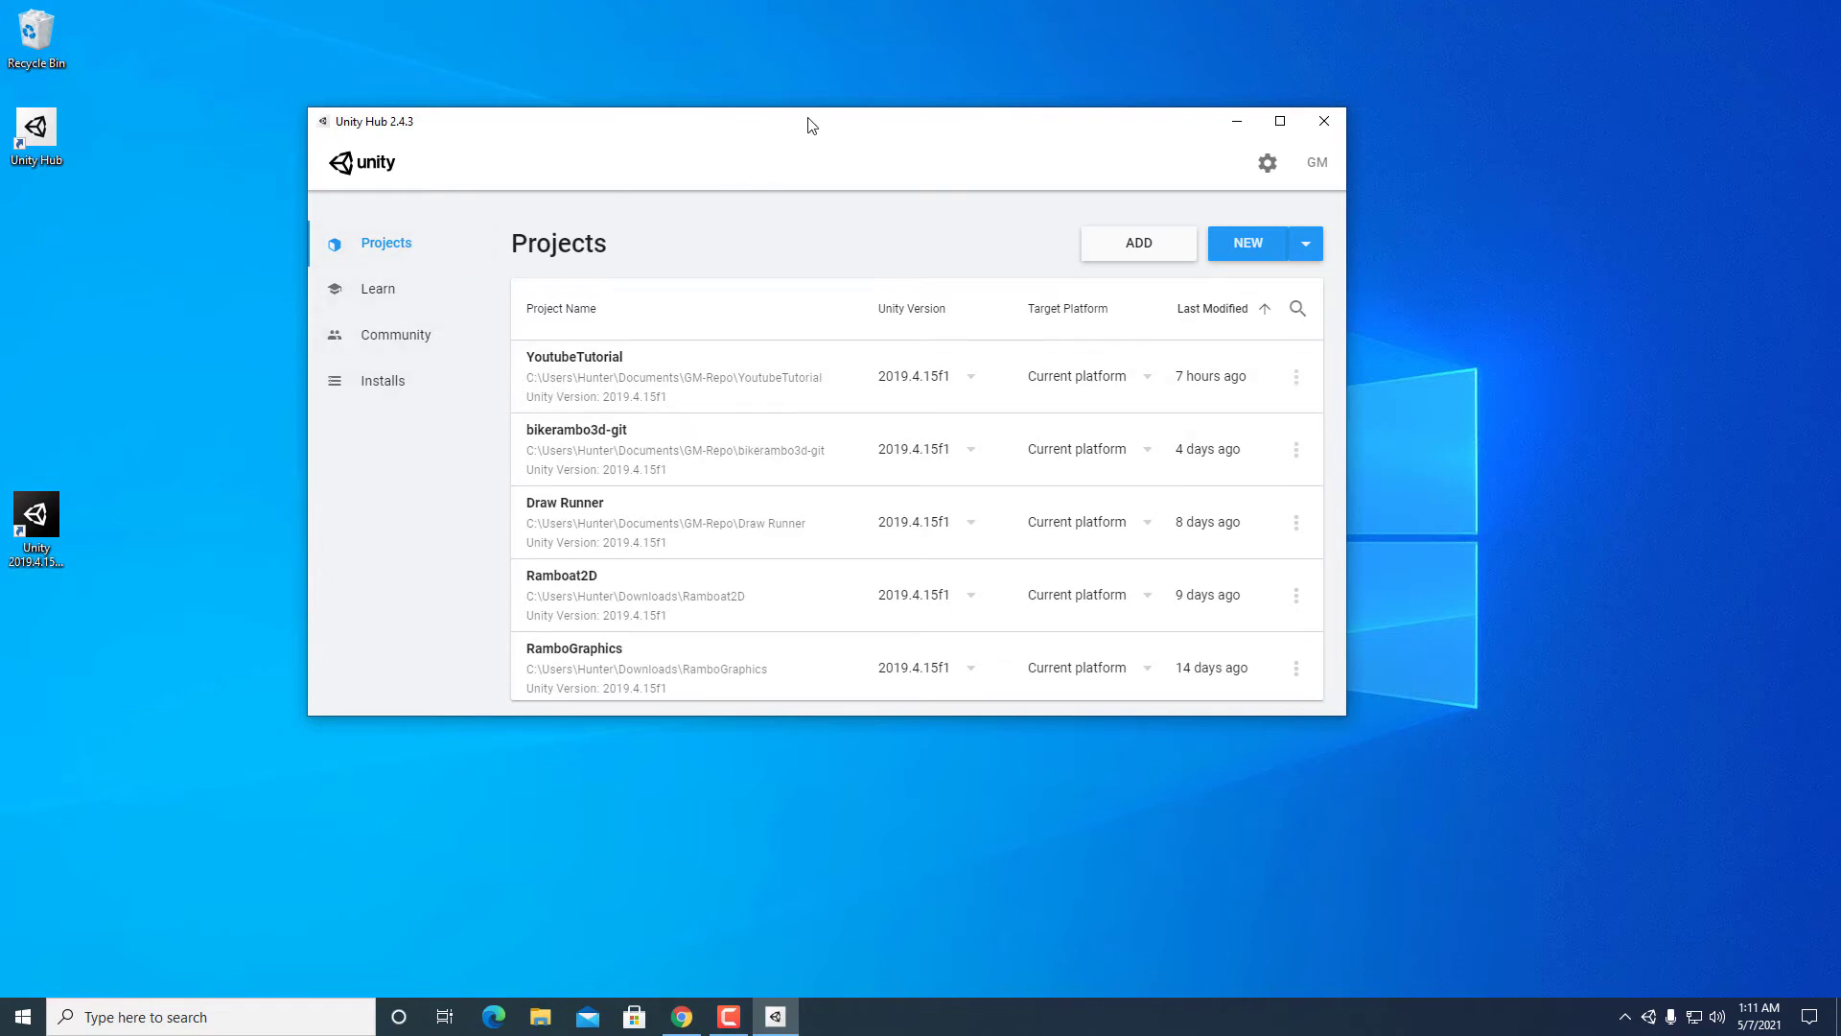
pyautogui.moveTo(808, 117); pyautogui.dragTo(823, 121)
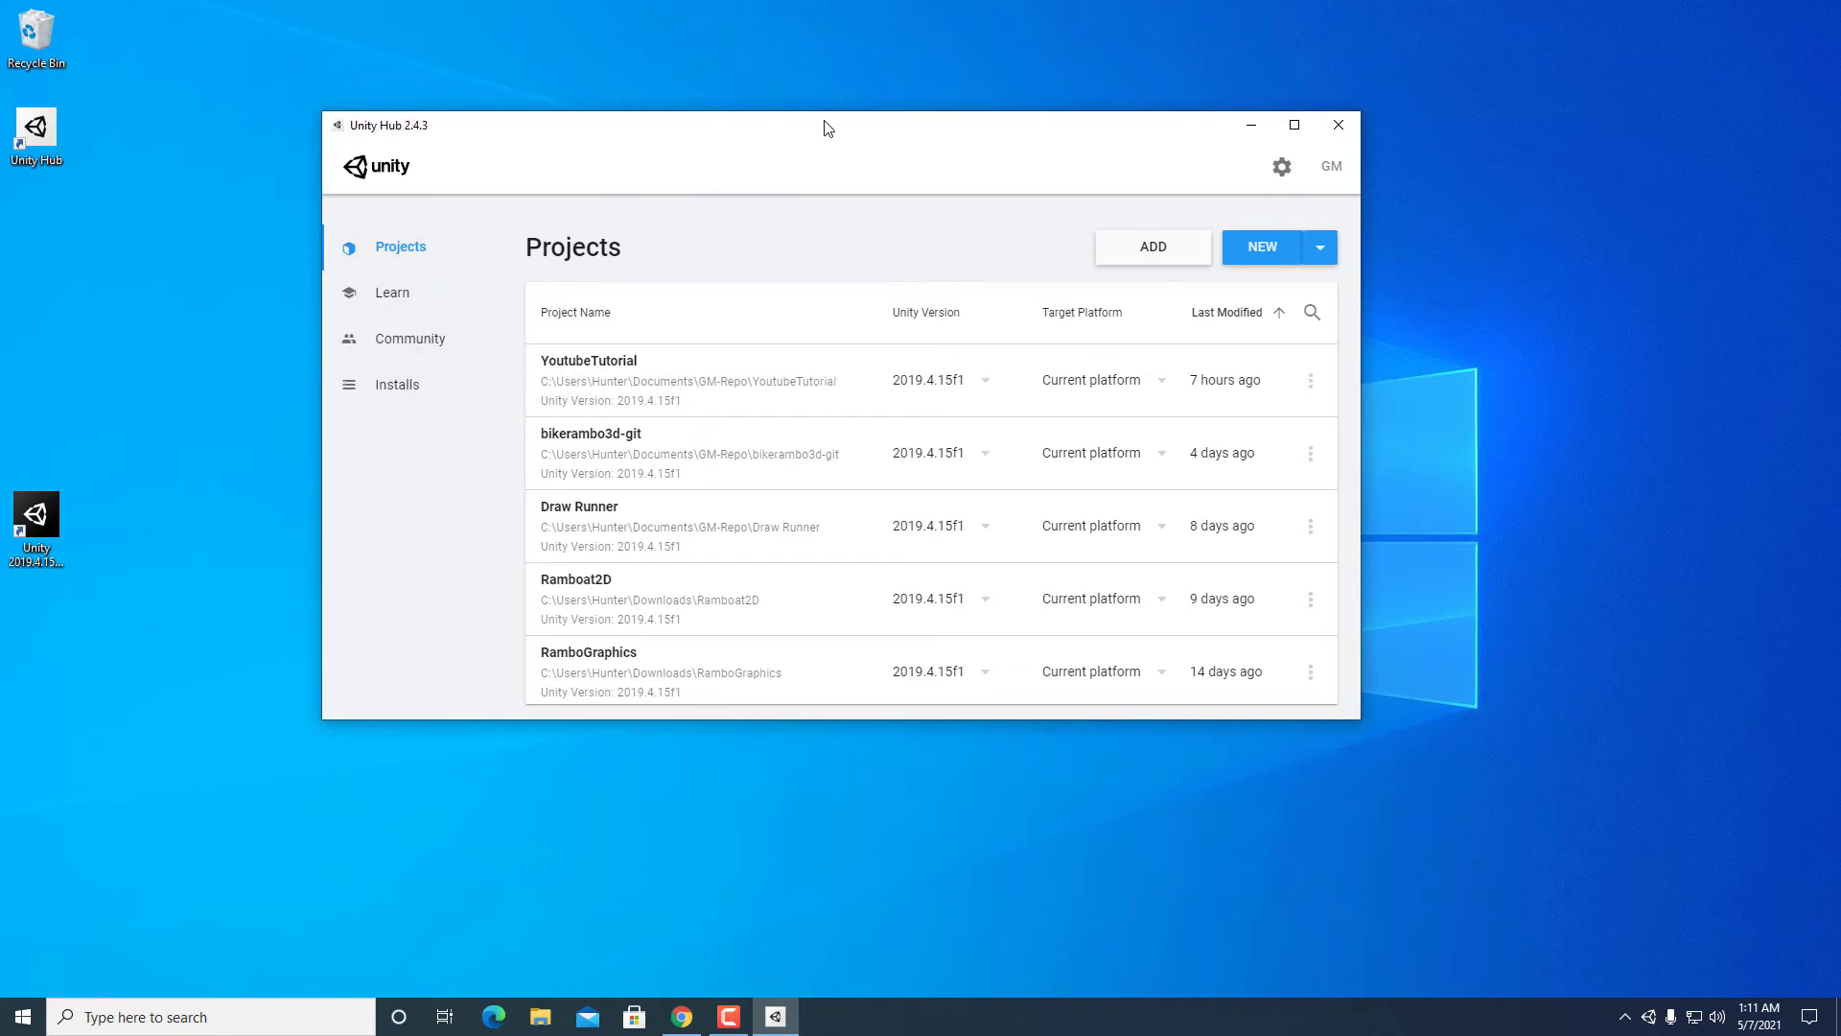
# Start adding a Unity version to the installs, select Unity 2020.3.7f1 (LTS) and proceed to its module selection.
pyautogui.click(406, 392)
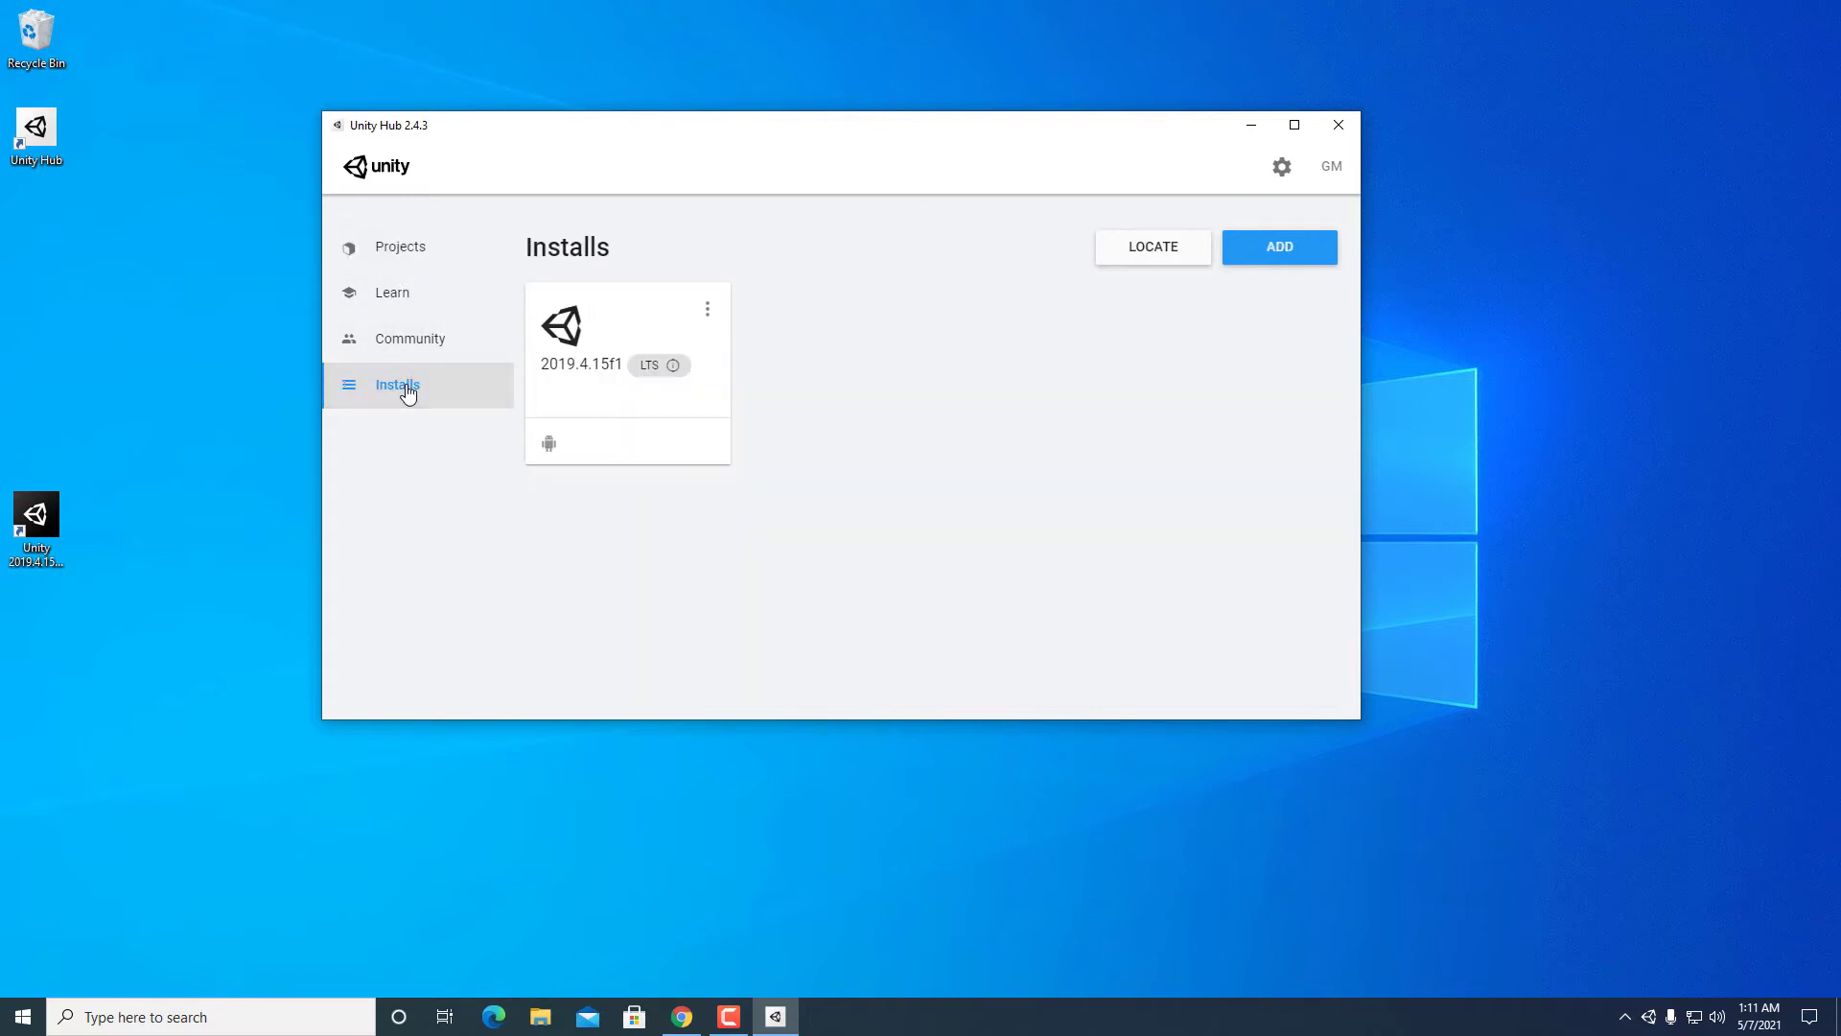
pyautogui.click(1286, 249)
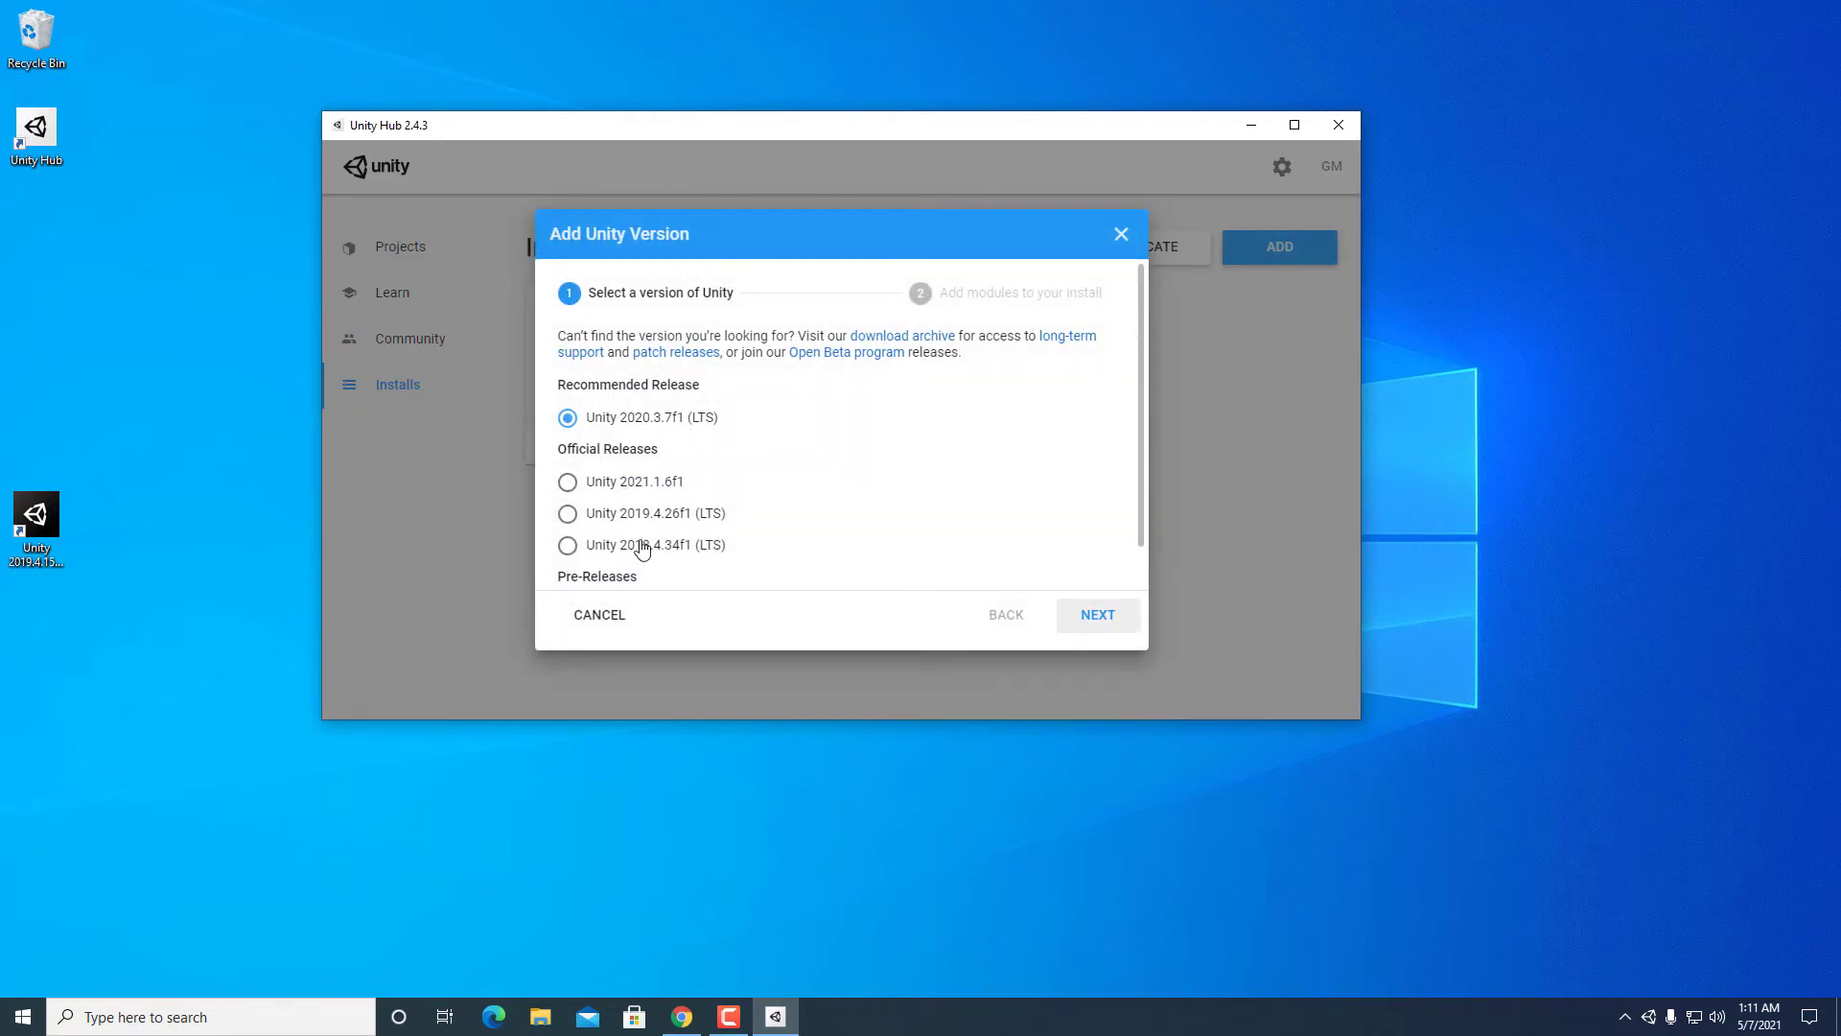
pyautogui.scroll(-1, 654, 458)
pyautogui.click(628, 446)
pyautogui.click(627, 470)
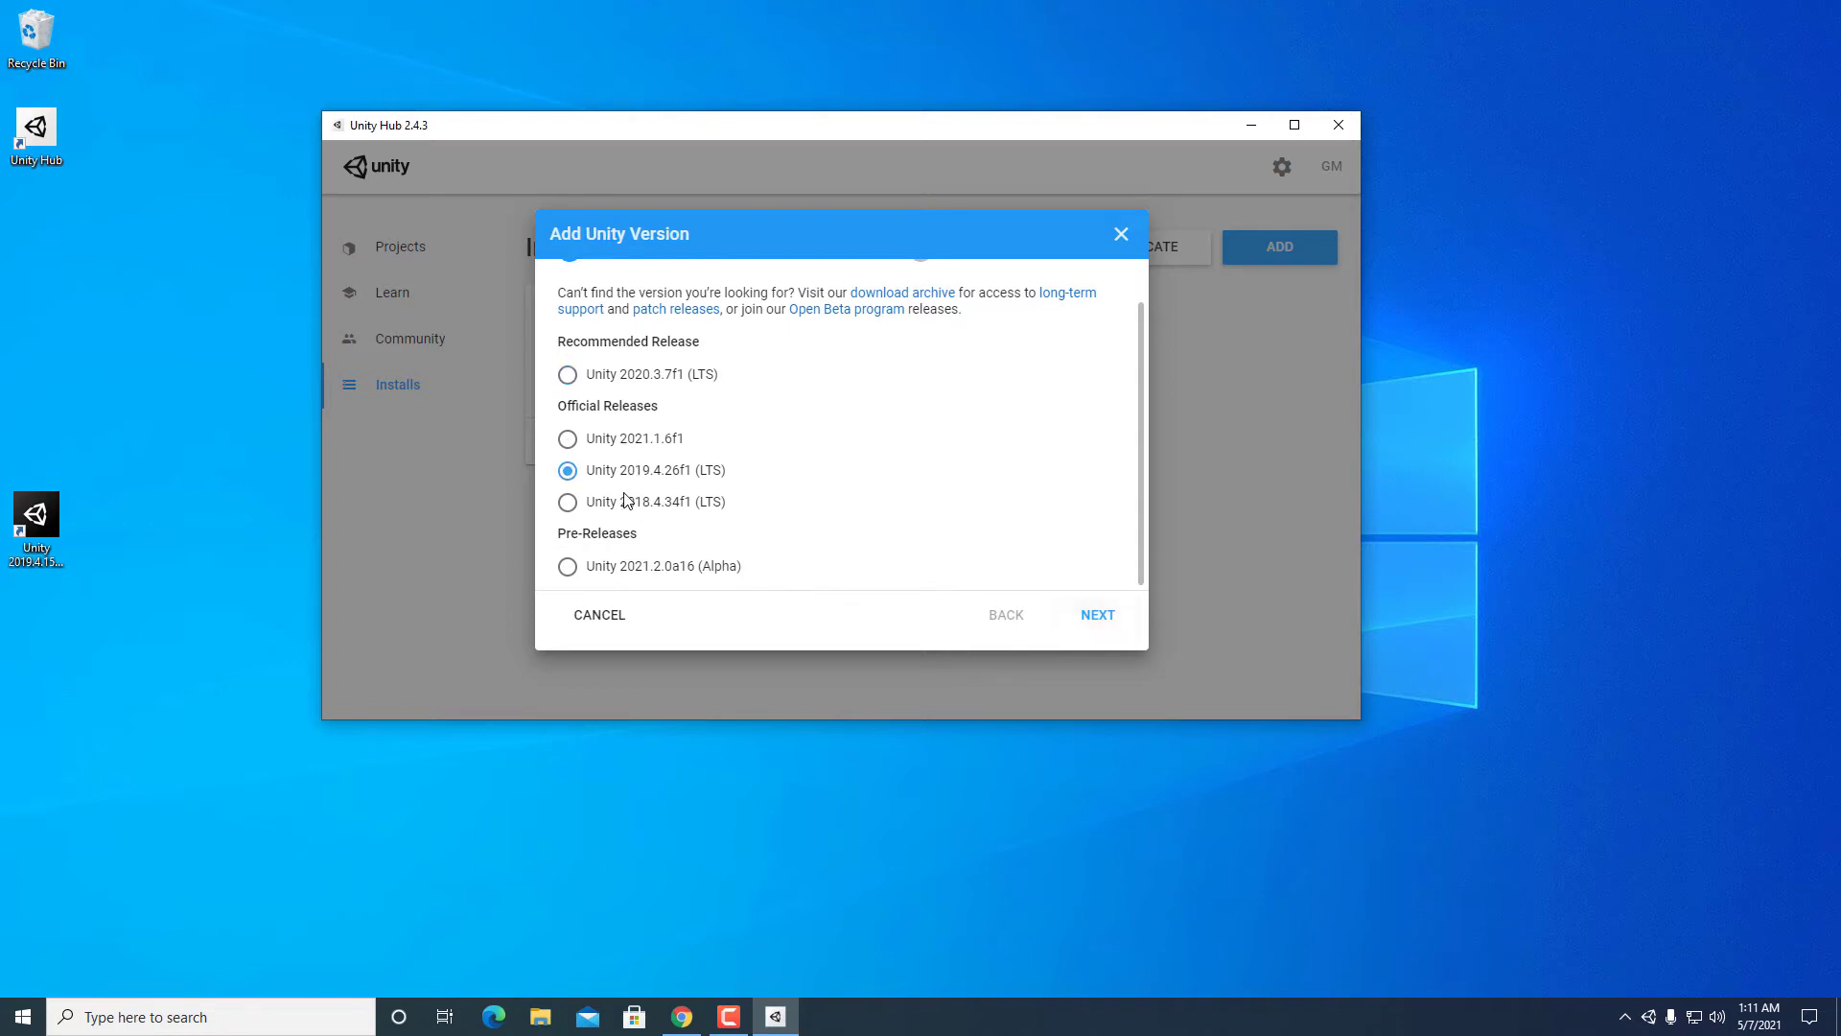
pyautogui.click(625, 501)
pyautogui.click(640, 376)
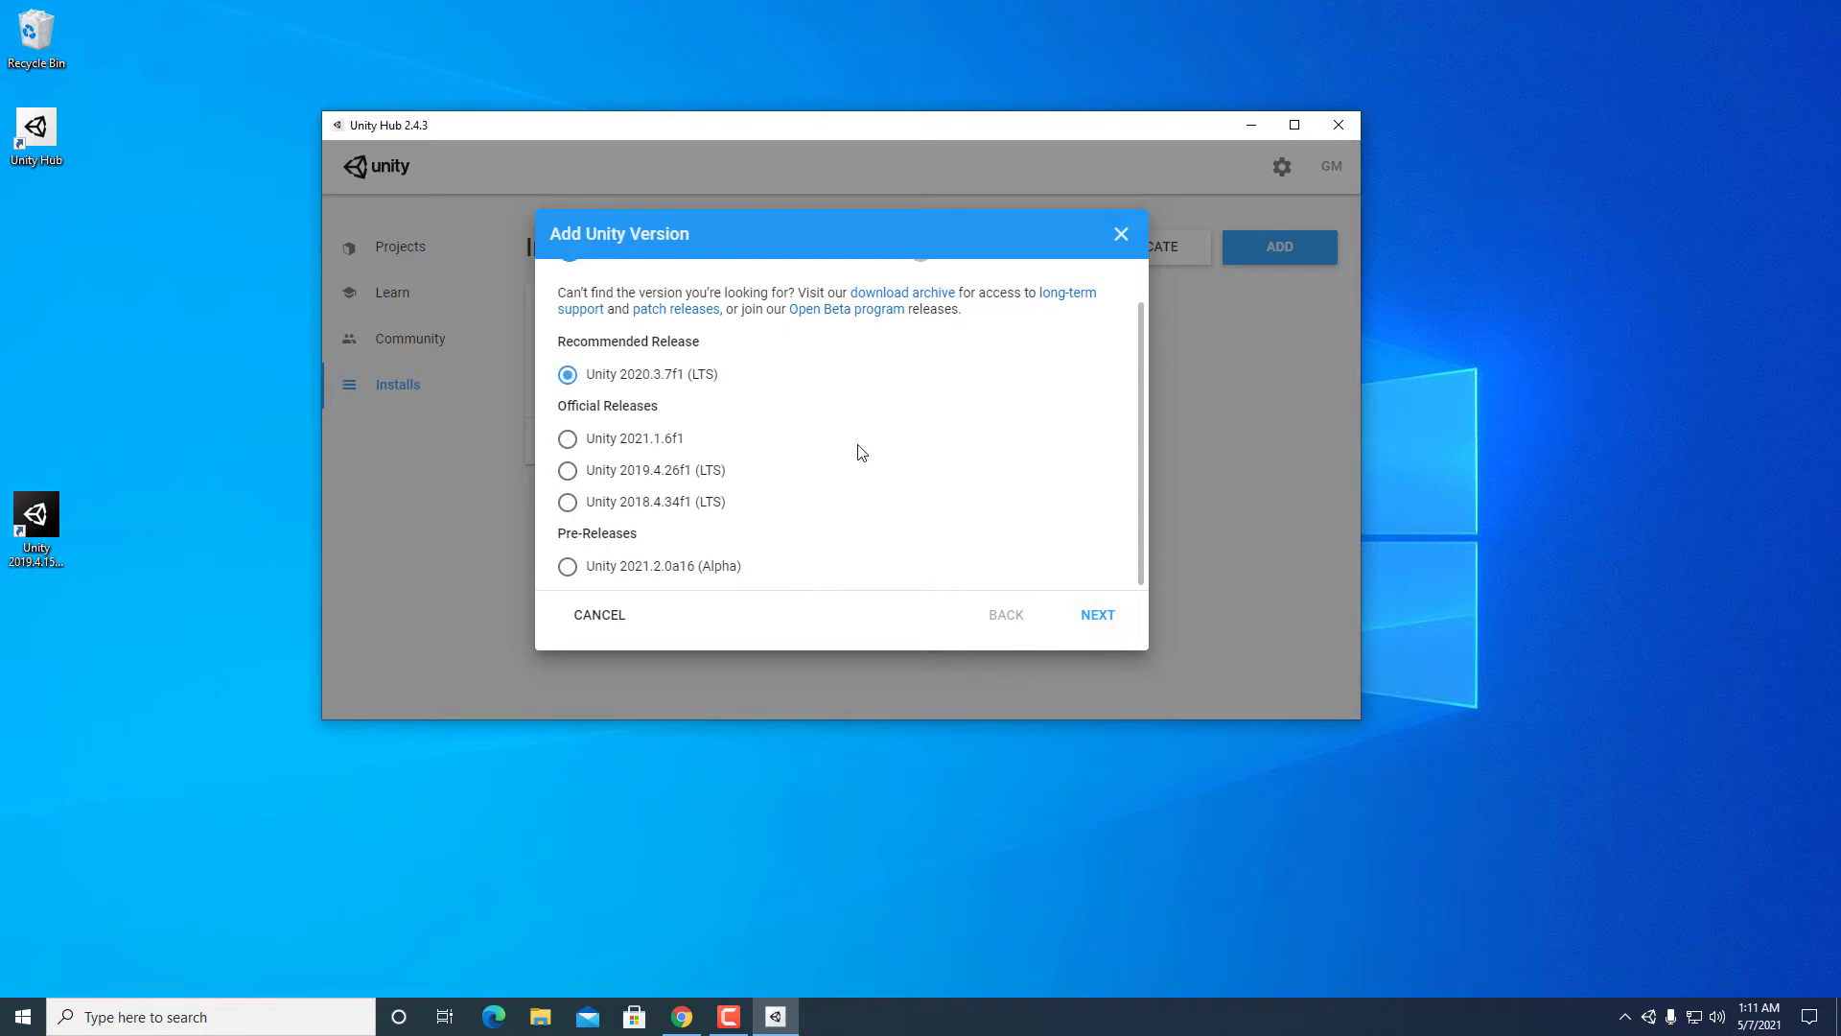
pyautogui.click(1093, 617)
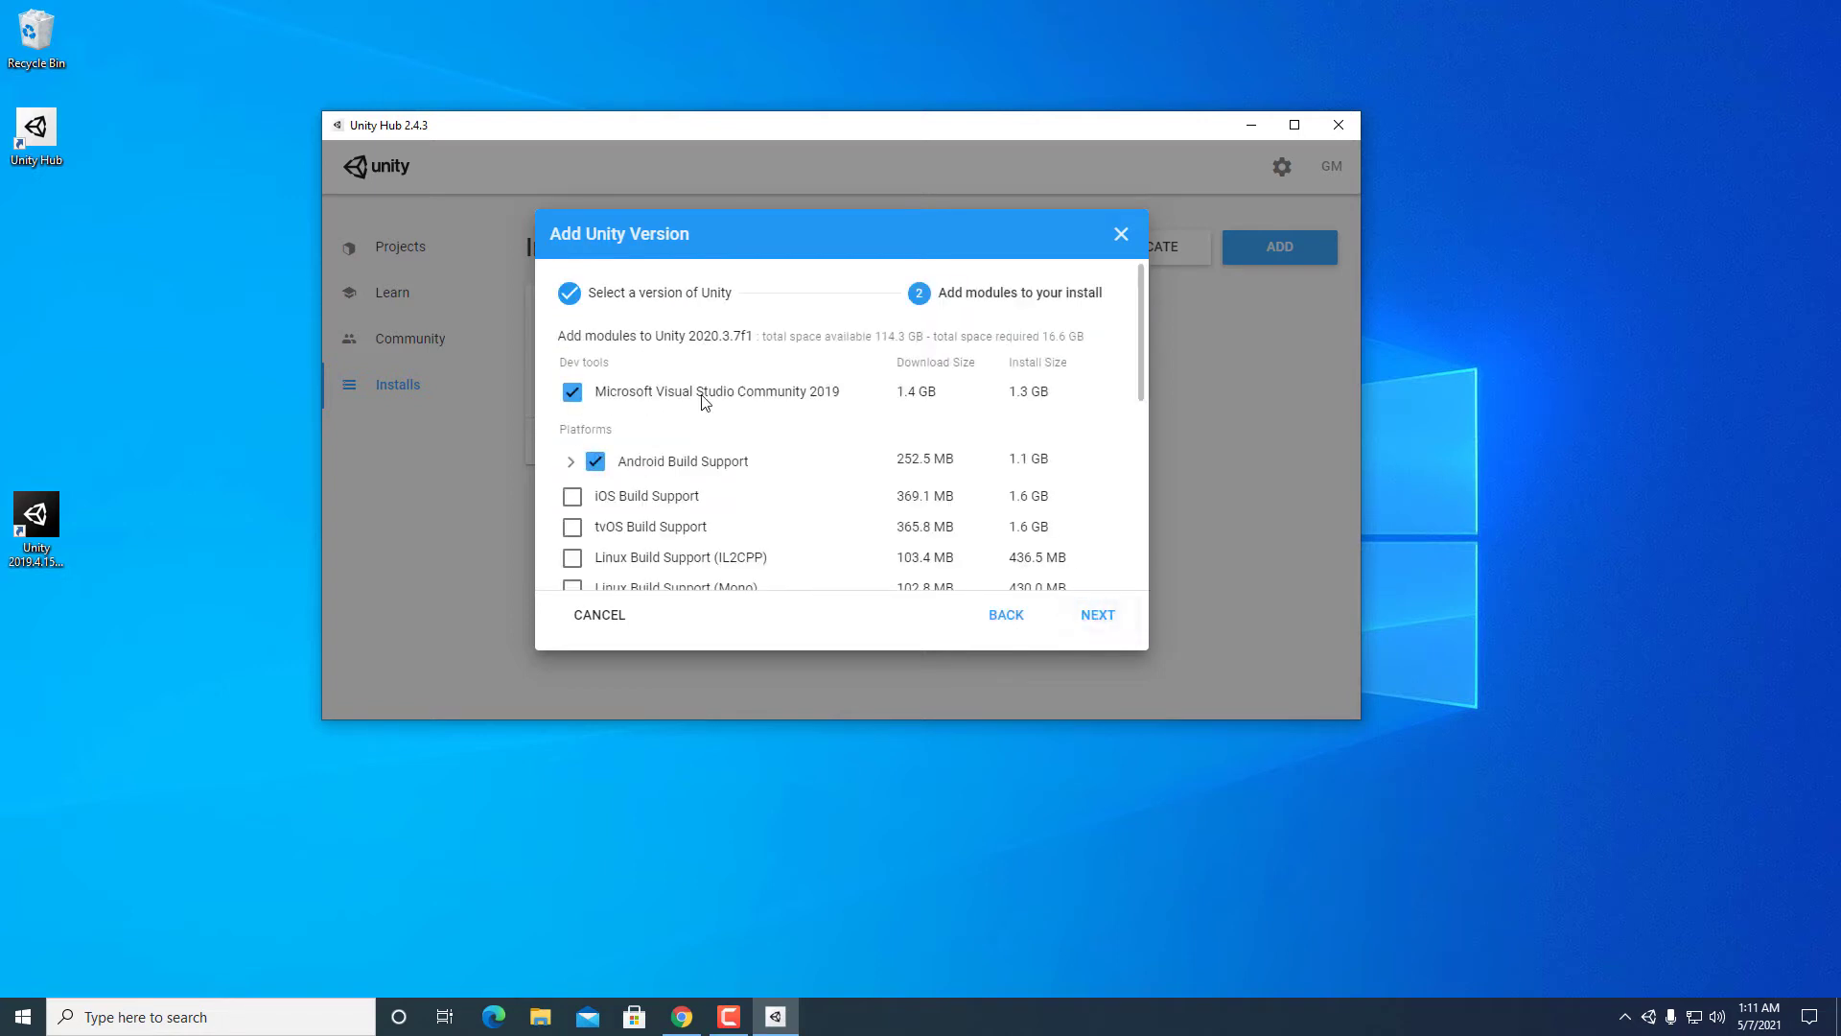
# Review the Android Build Support components and the other platform modules, trying the Linux, tvOS and iOS options without keeping them.
pyautogui.click(573, 464)
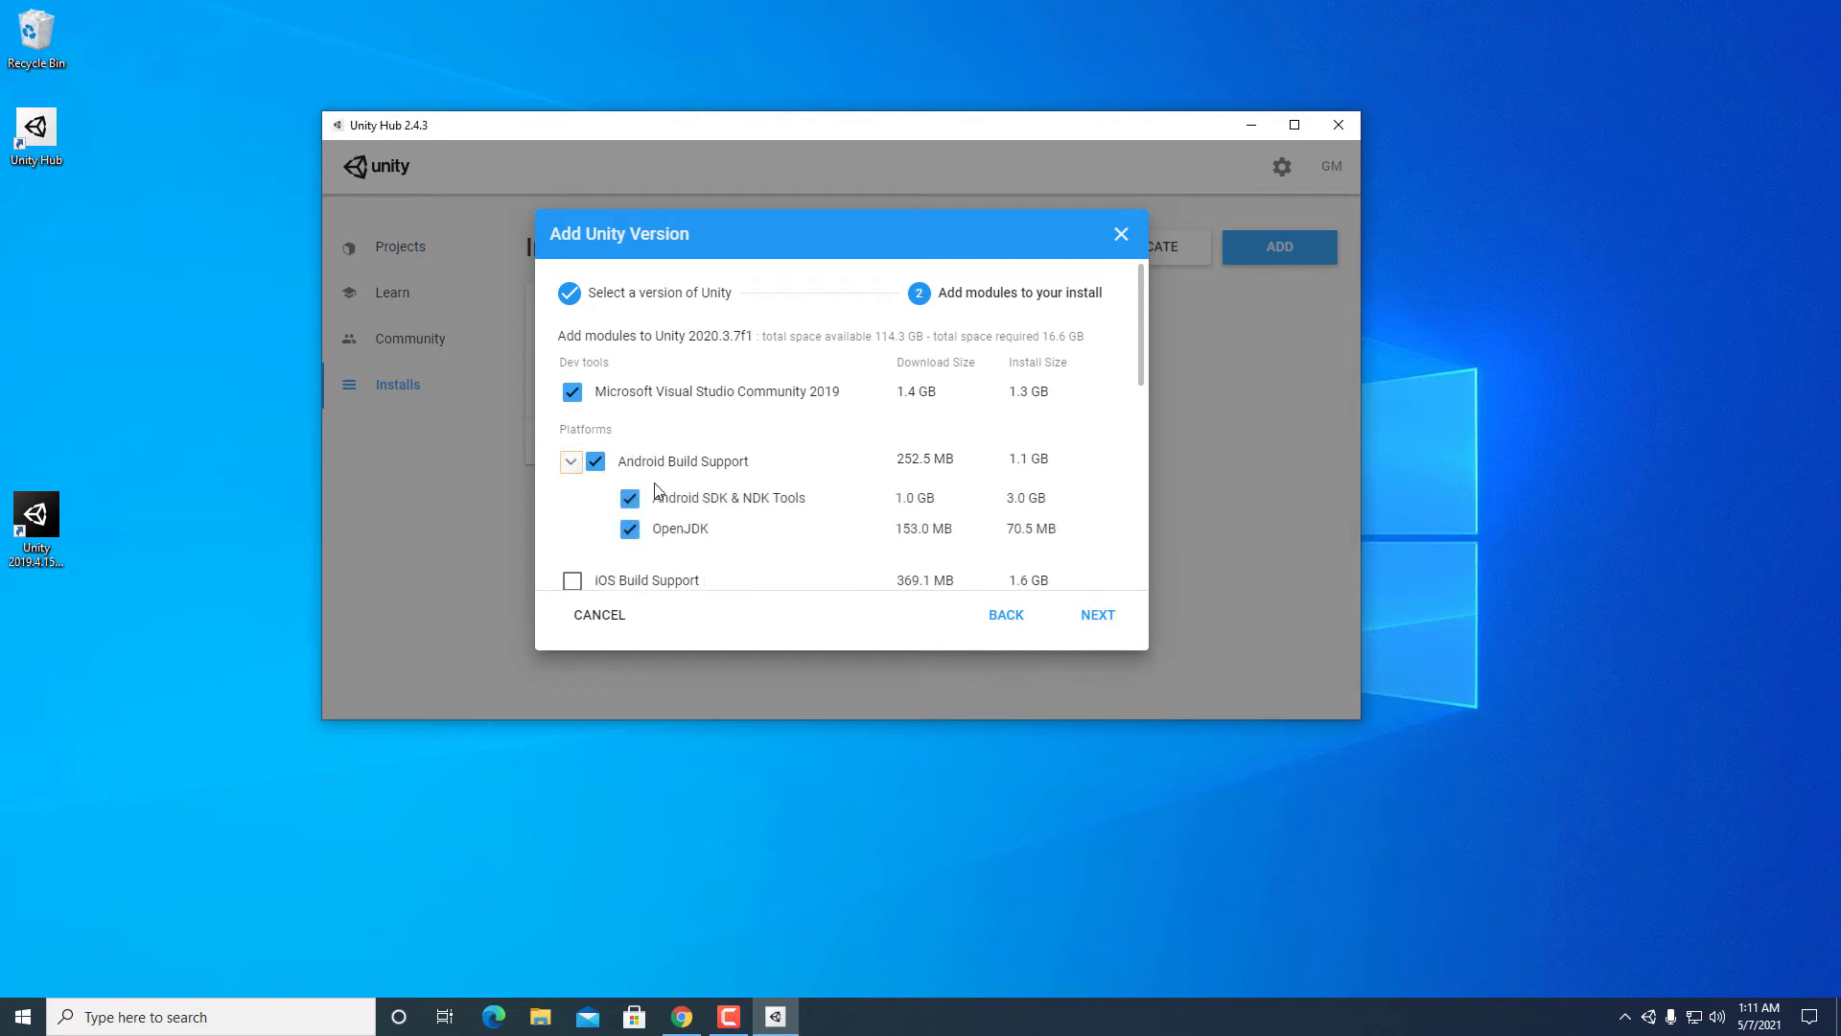
pyautogui.scroll(-2, 691, 489)
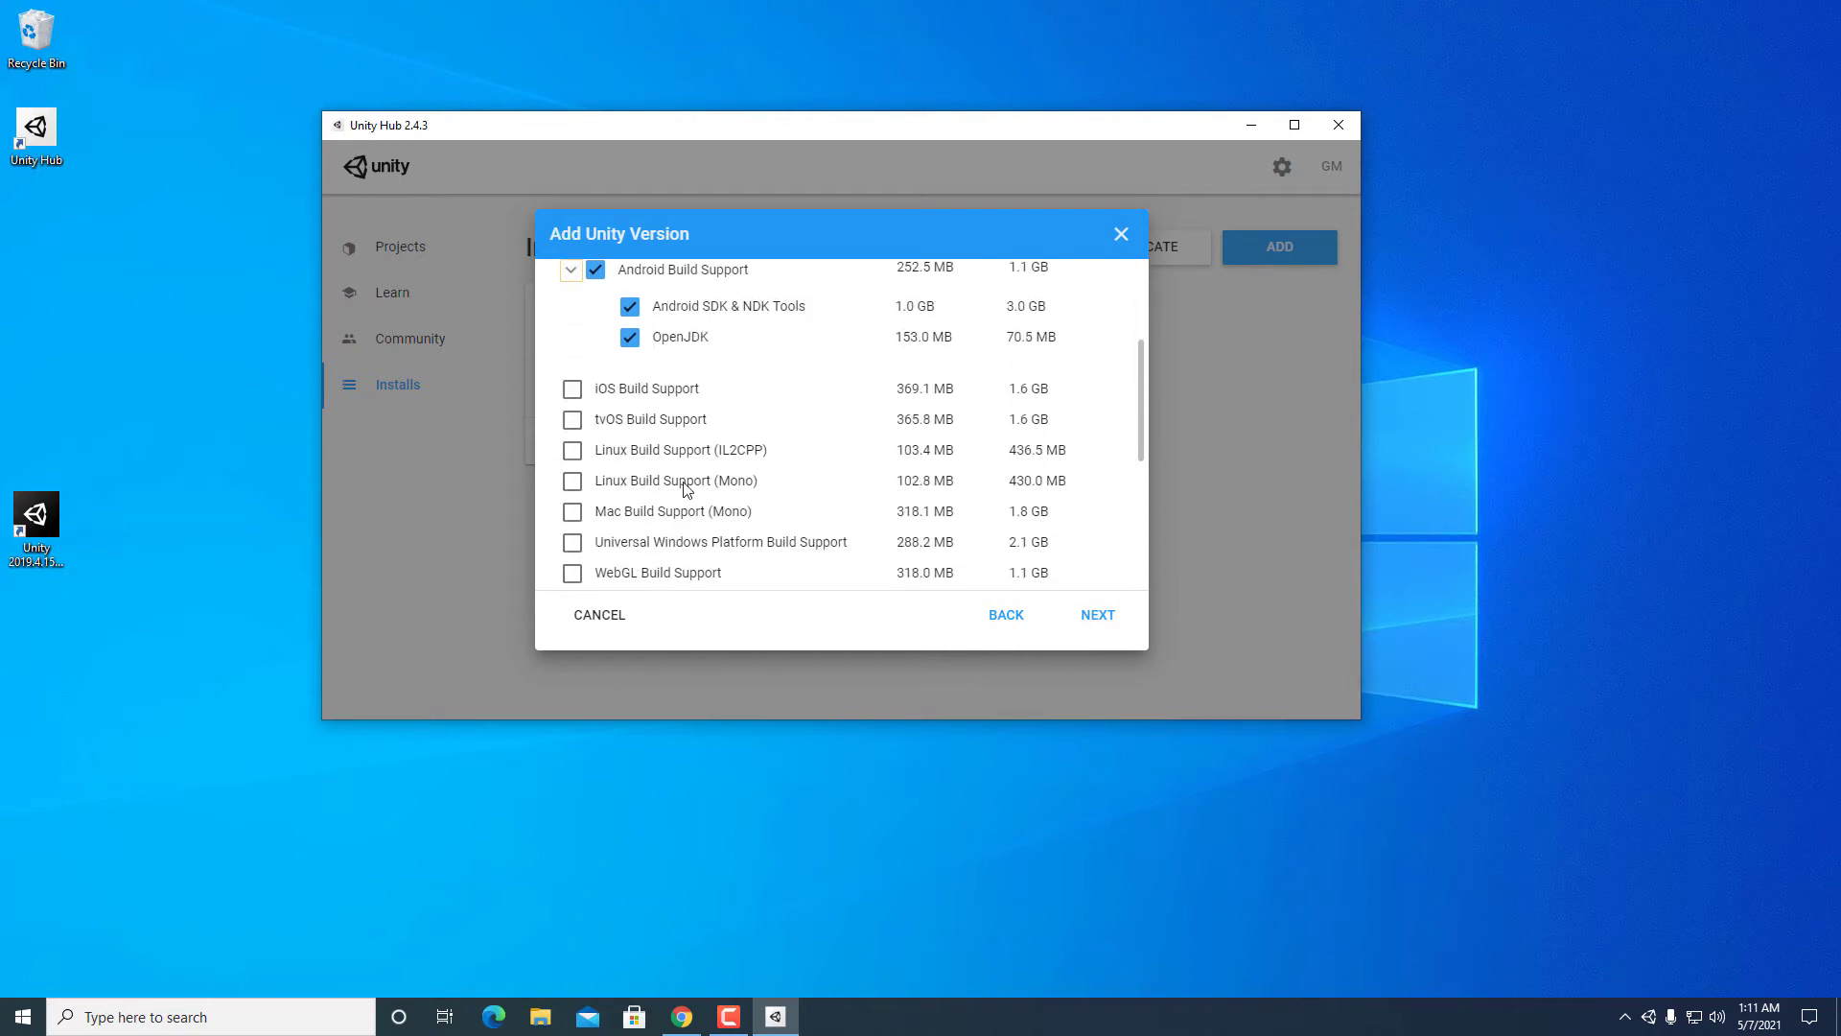
pyautogui.scroll(1, 689, 489)
pyautogui.scroll(-2, 633, 487)
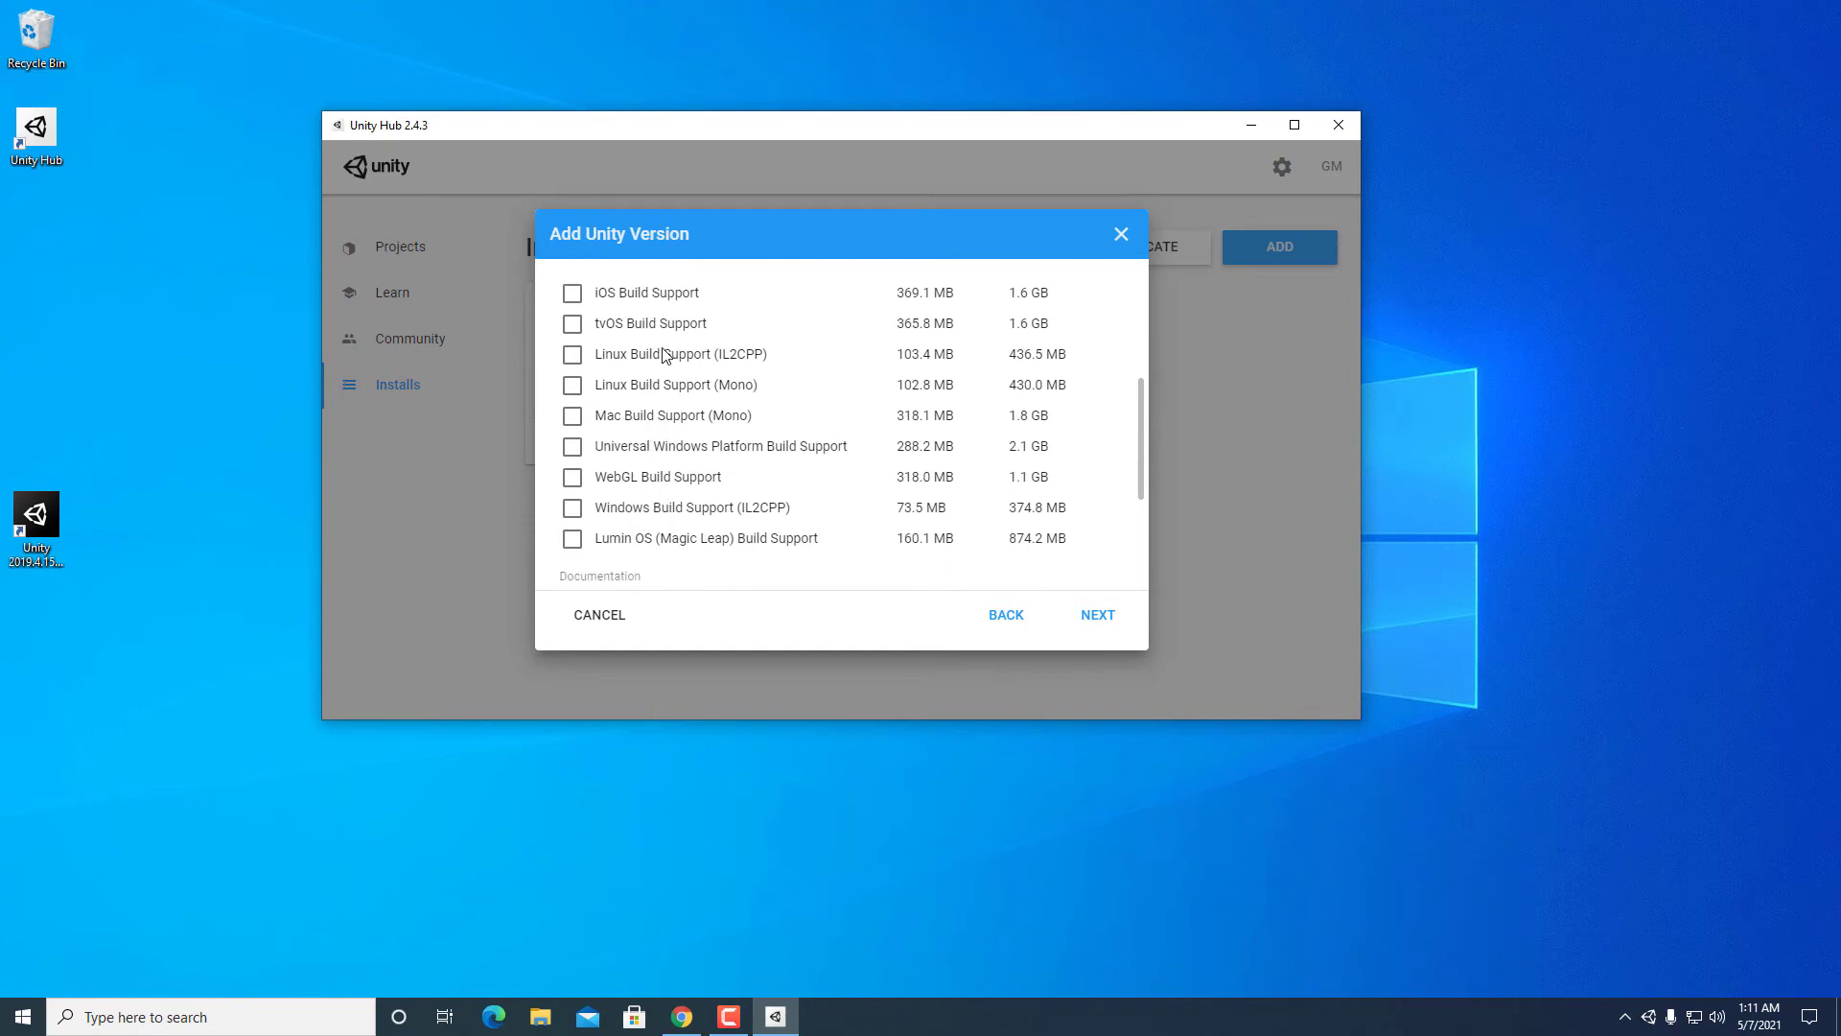
pyautogui.click(576, 386)
pyautogui.click(575, 383)
pyautogui.click(573, 349)
pyautogui.click(572, 347)
pyautogui.click(572, 324)
pyautogui.click(572, 323)
pyautogui.click(571, 292)
pyautogui.click(571, 293)
# Try deselecting and reselecting Android Build Support, and dismiss the Add Unity Version dialog without installing.
pyautogui.scroll(3, 597, 446)
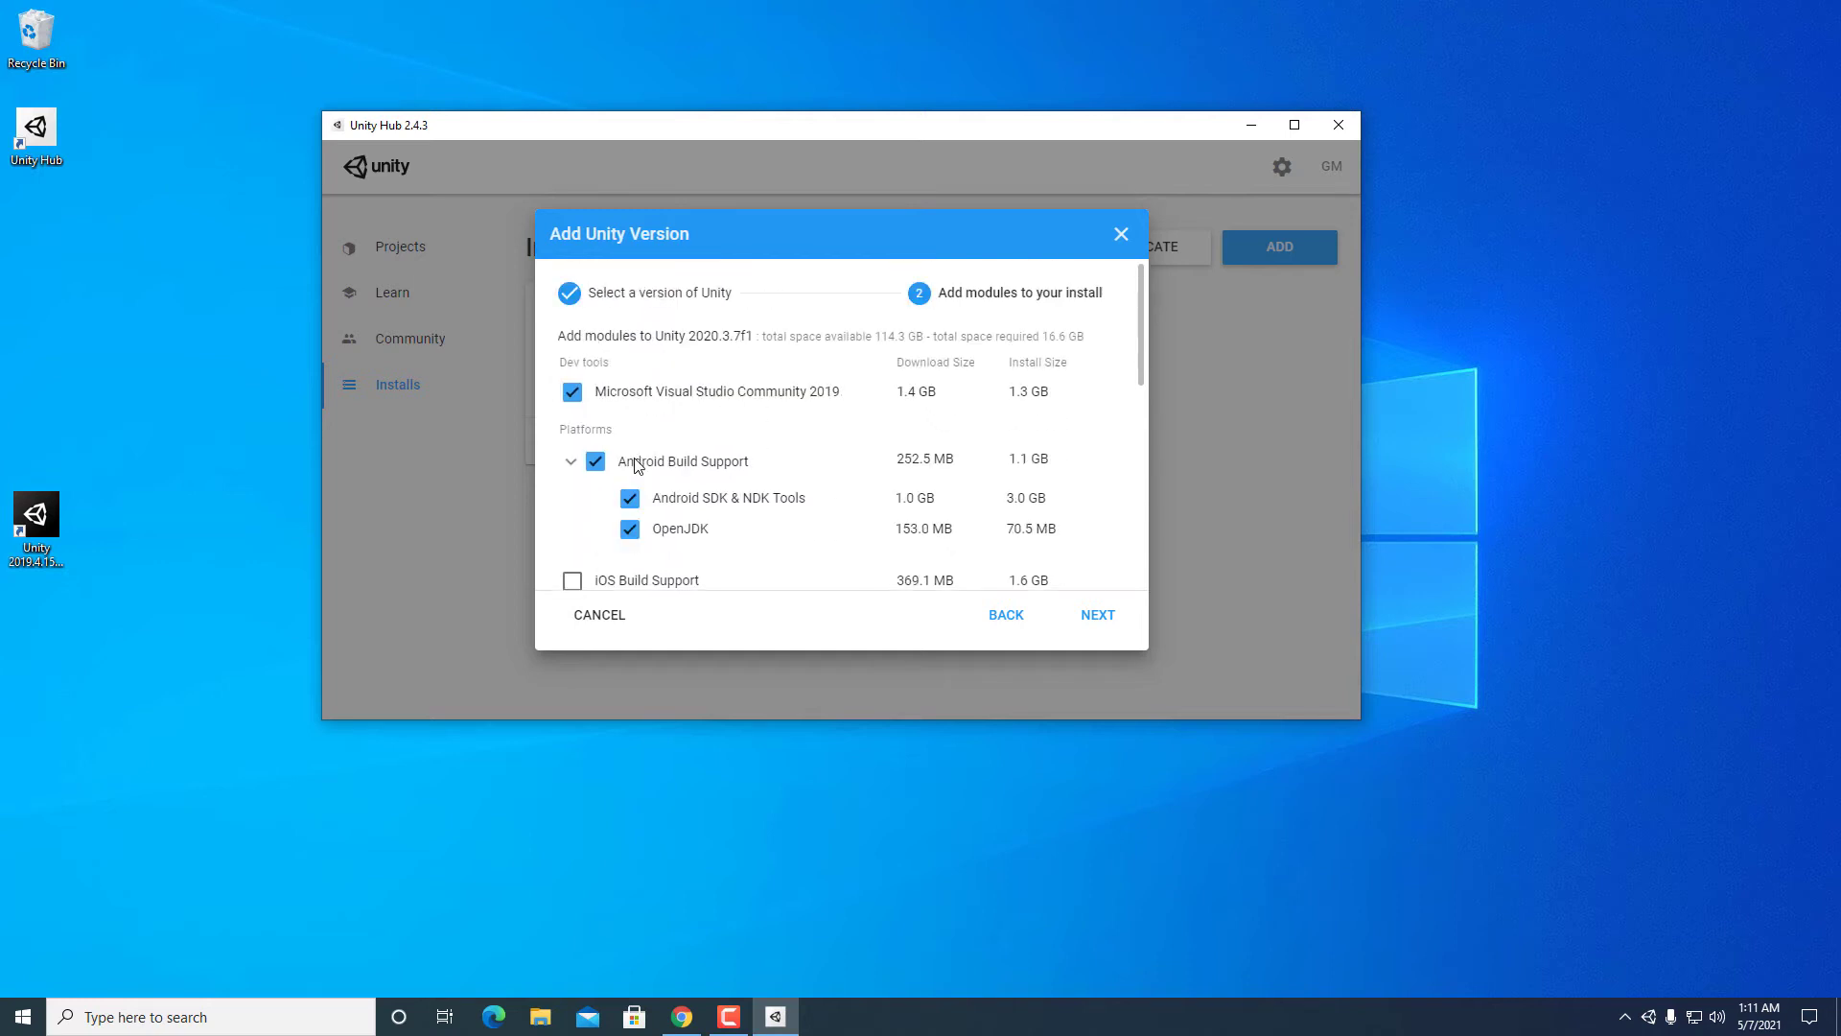
pyautogui.click(594, 465)
pyautogui.click(592, 466)
pyautogui.click(572, 463)
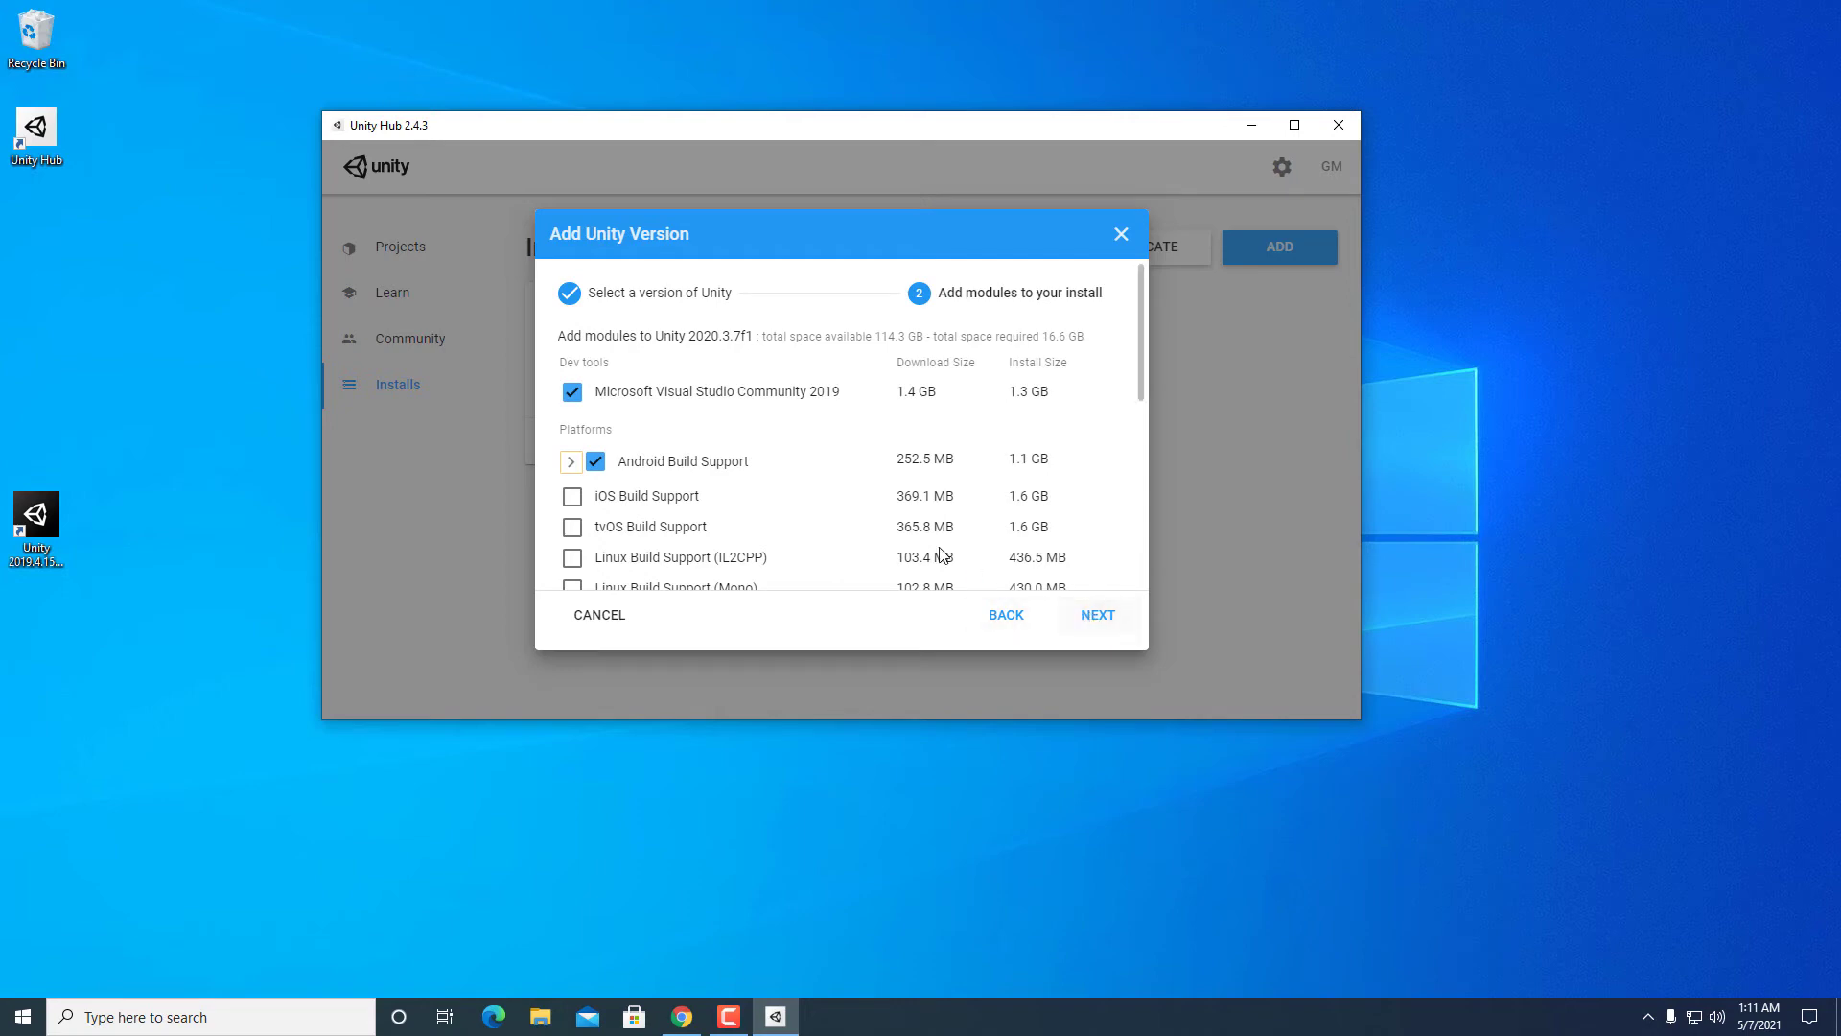
pyautogui.click(1122, 236)
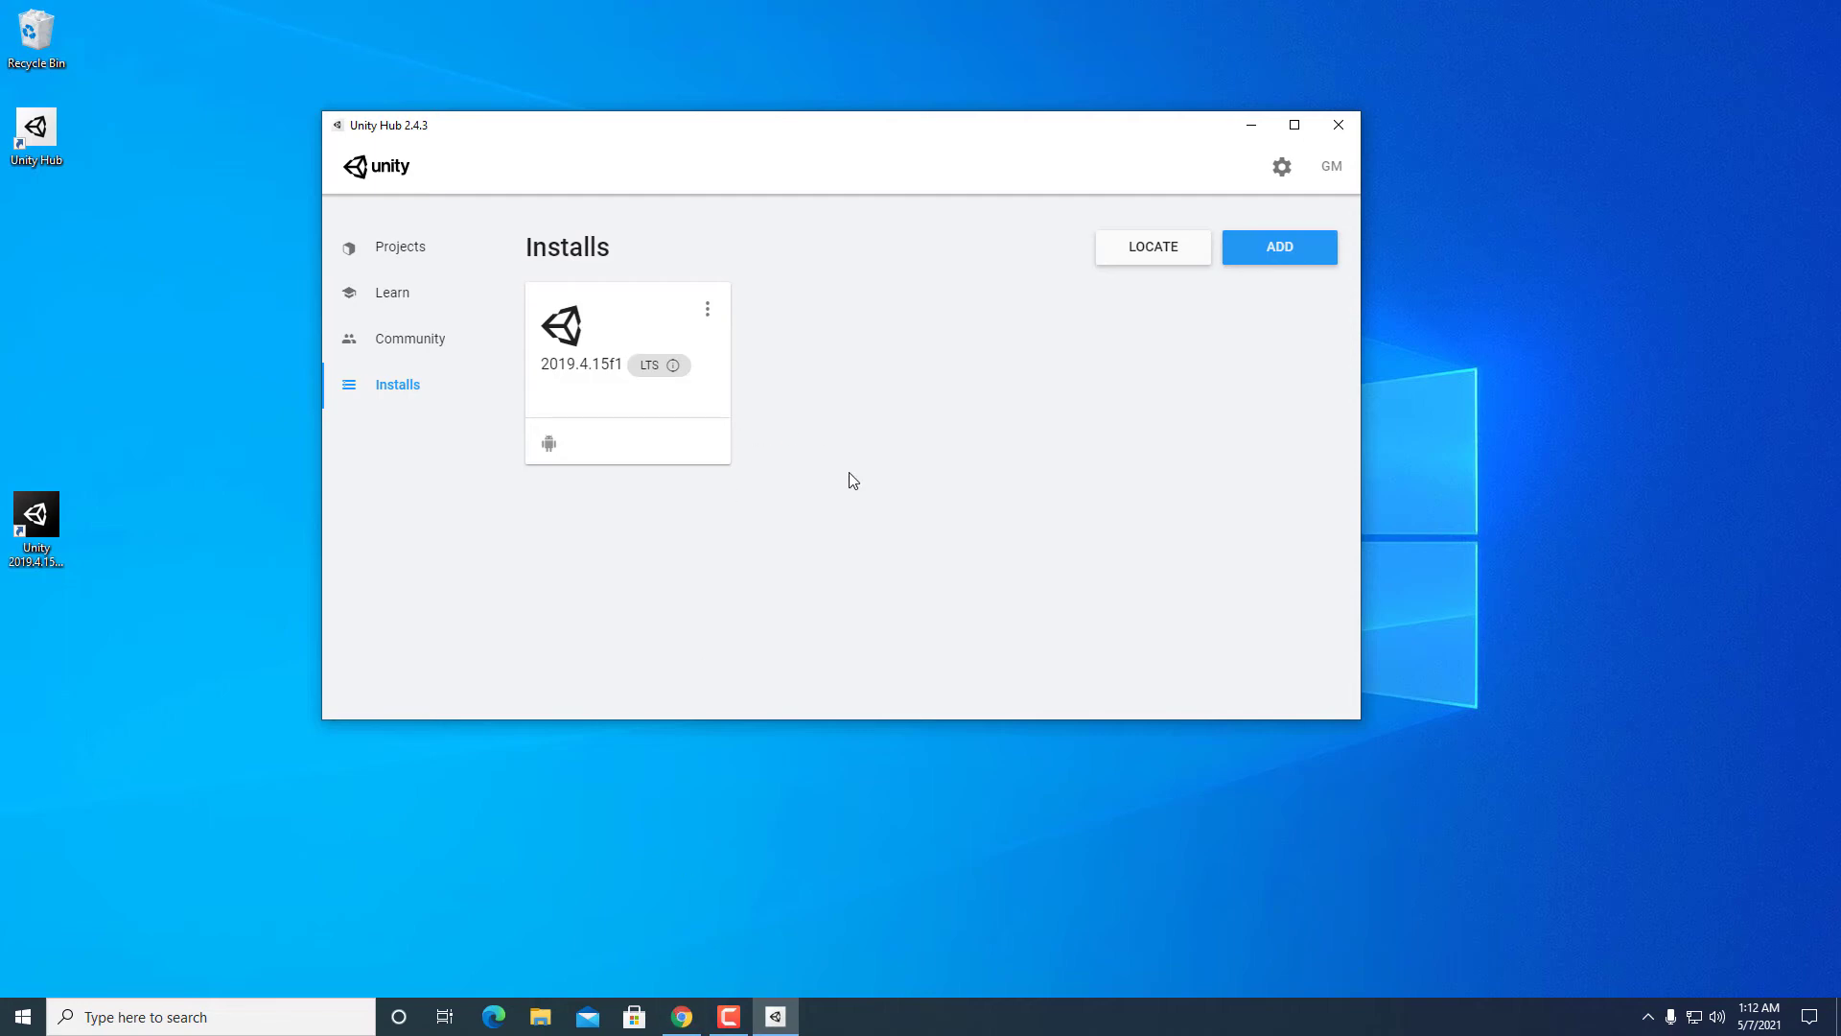
# Return to Chrome, search for "unity 3d download archive" in a new tab and open Unity's Download Archive page.
pyautogui.click(681, 1016)
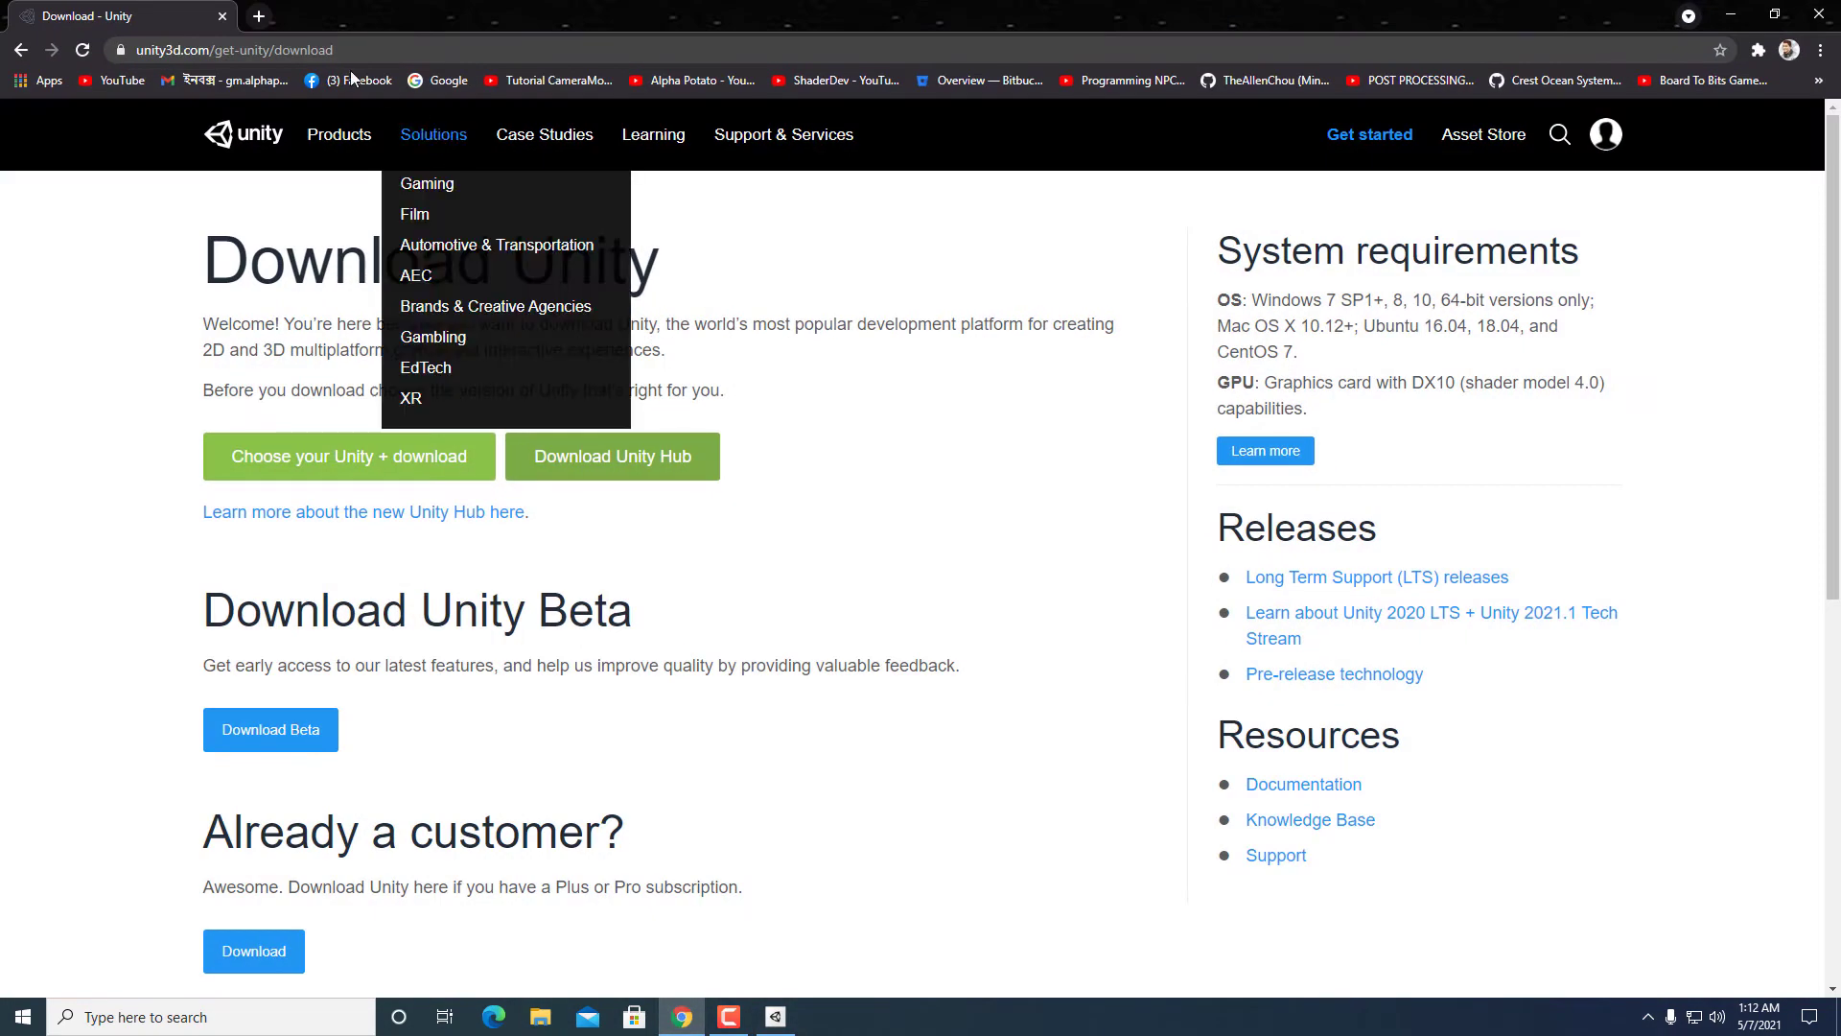
pyautogui.click(257, 17)
pyautogui.write('Unity ')
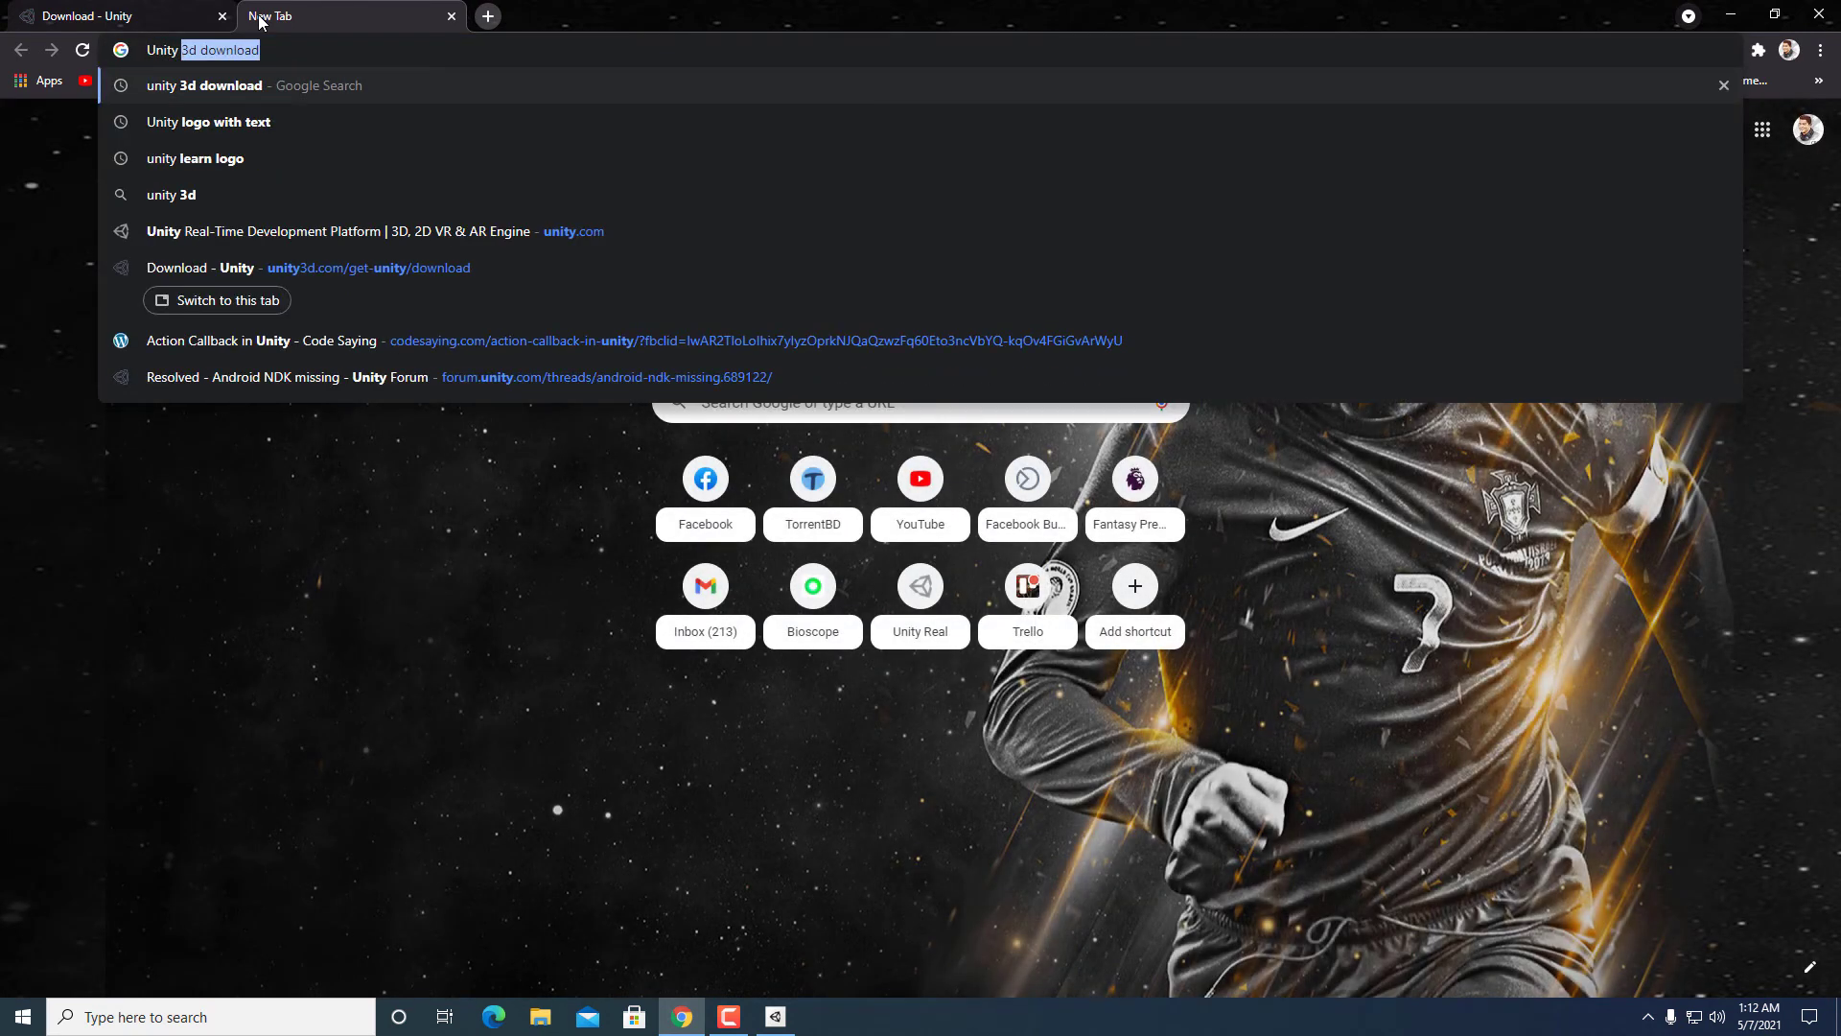
pyautogui.write('3d download ar')
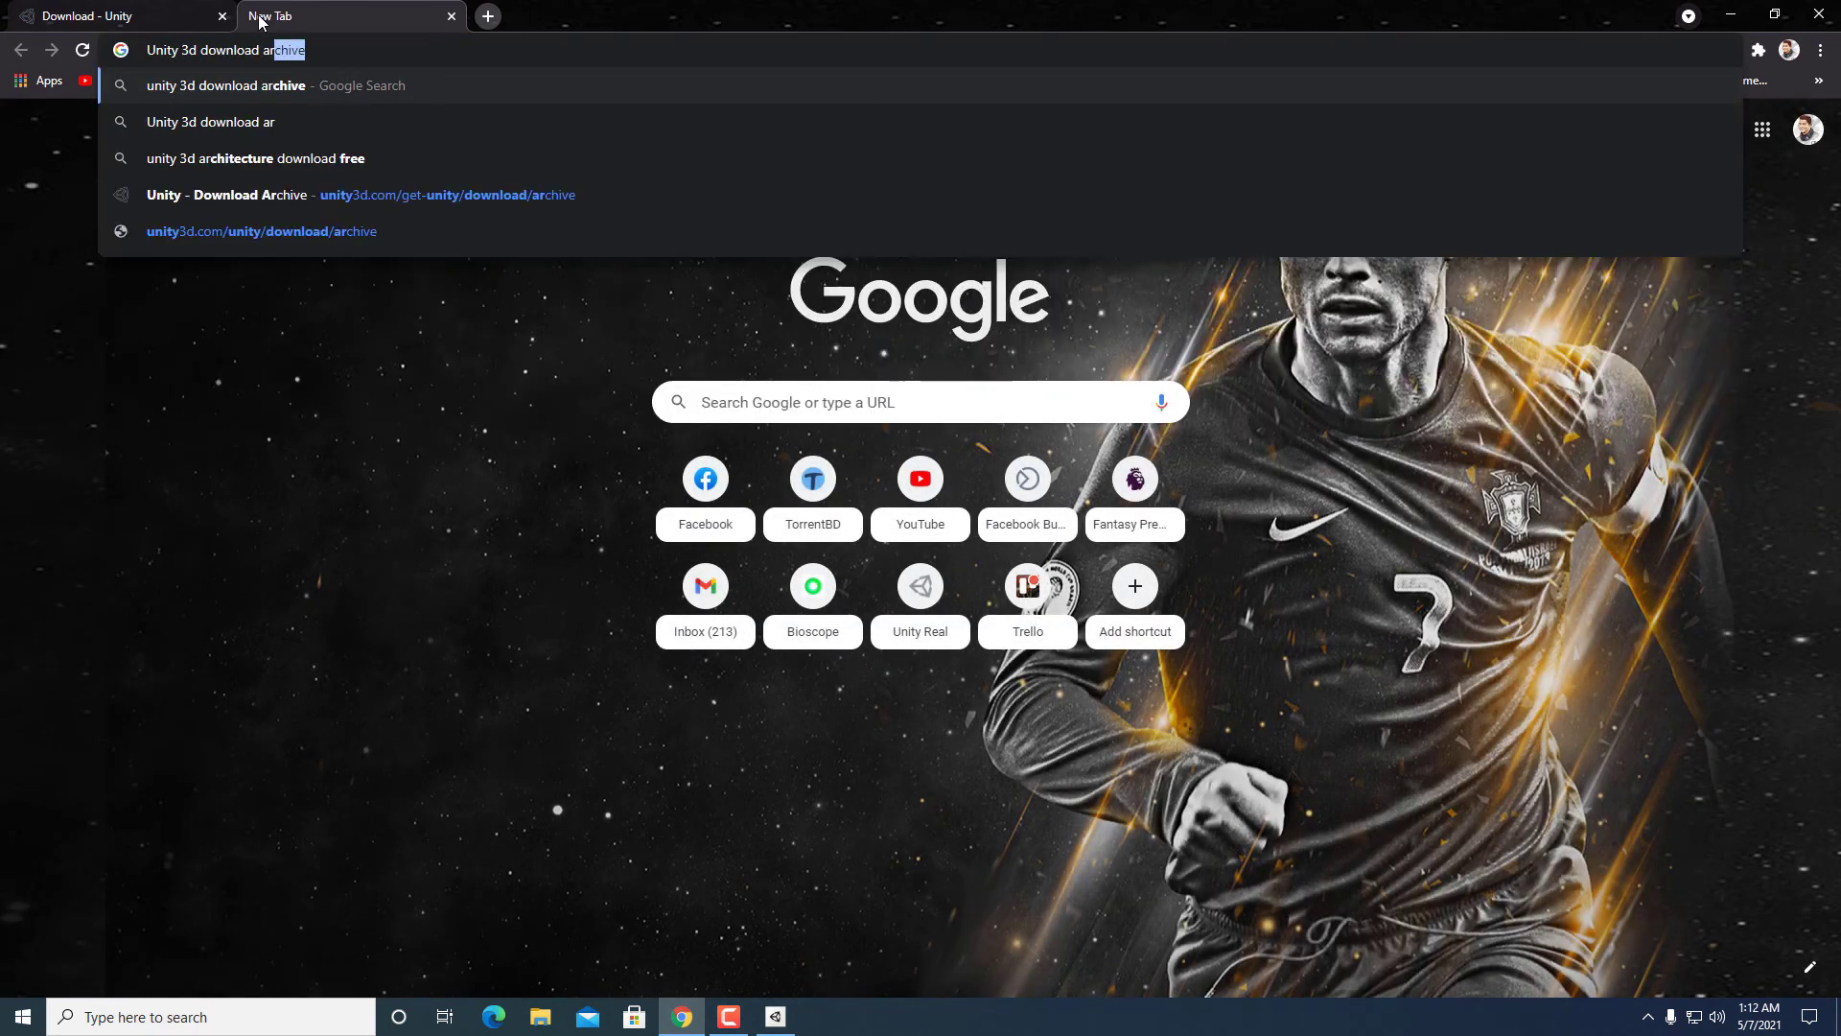
pyautogui.press('Return')
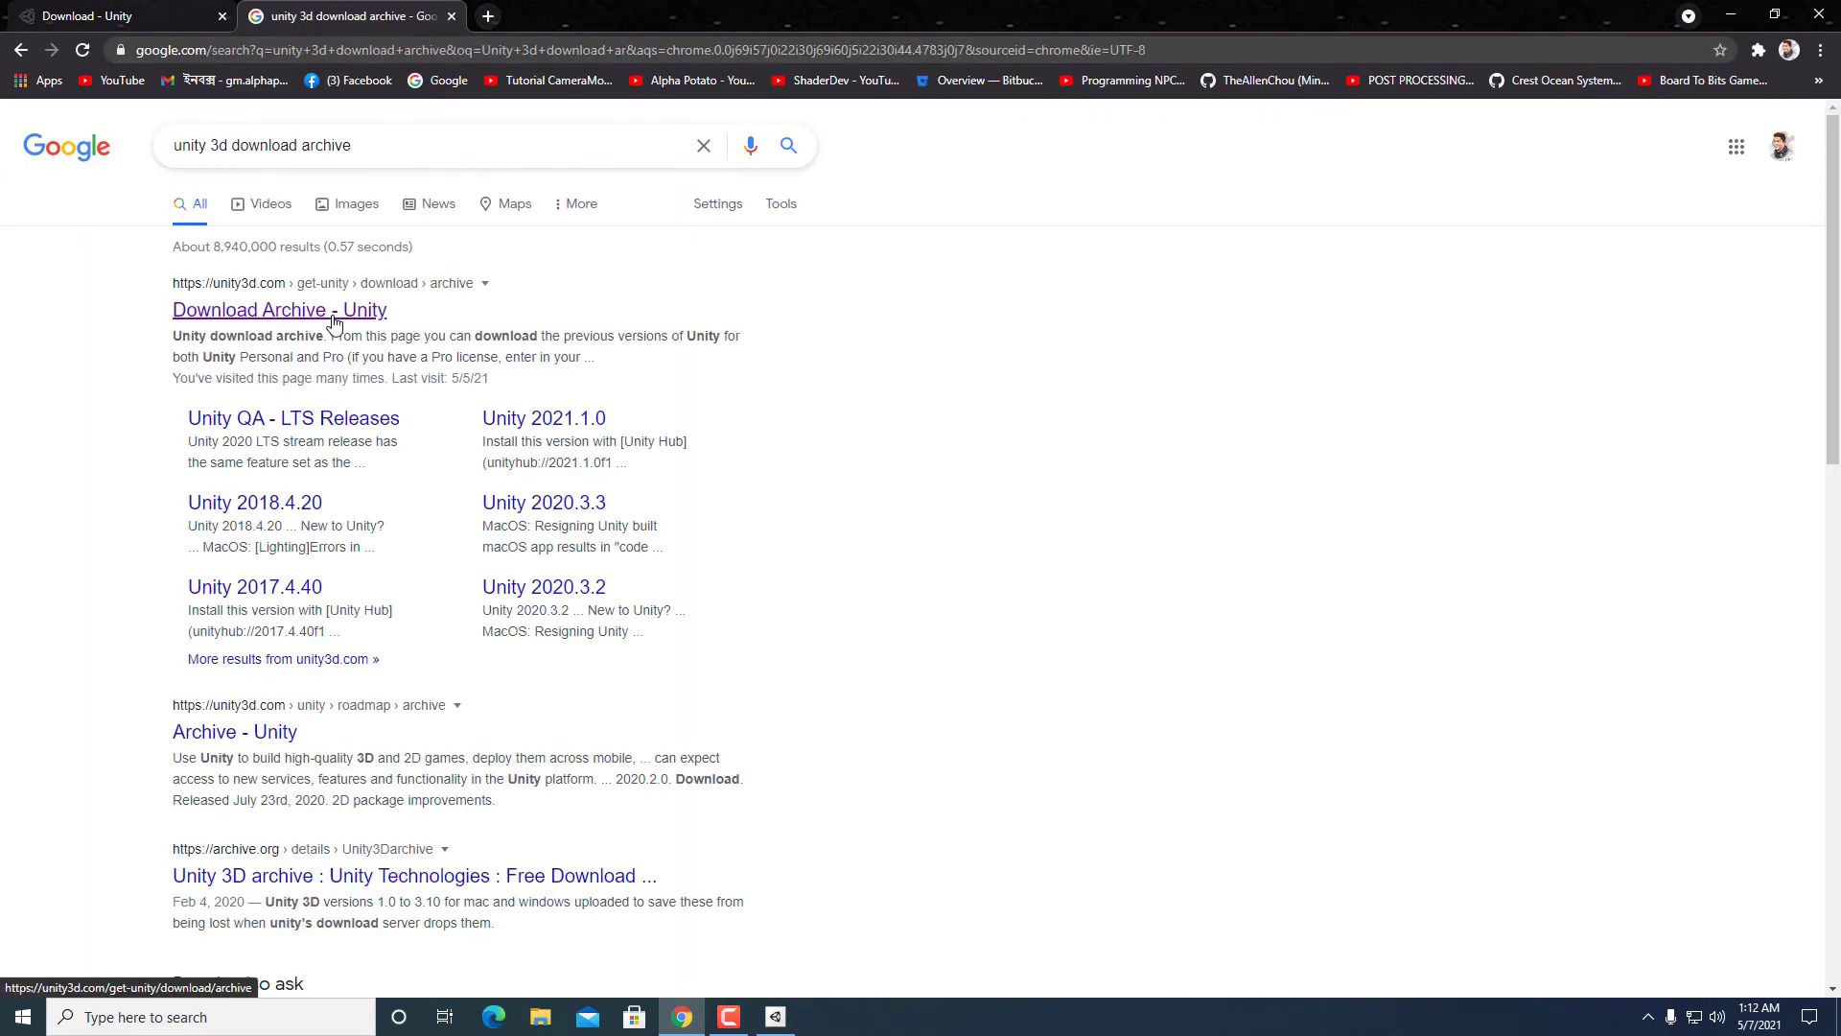
pyautogui.click(334, 324)
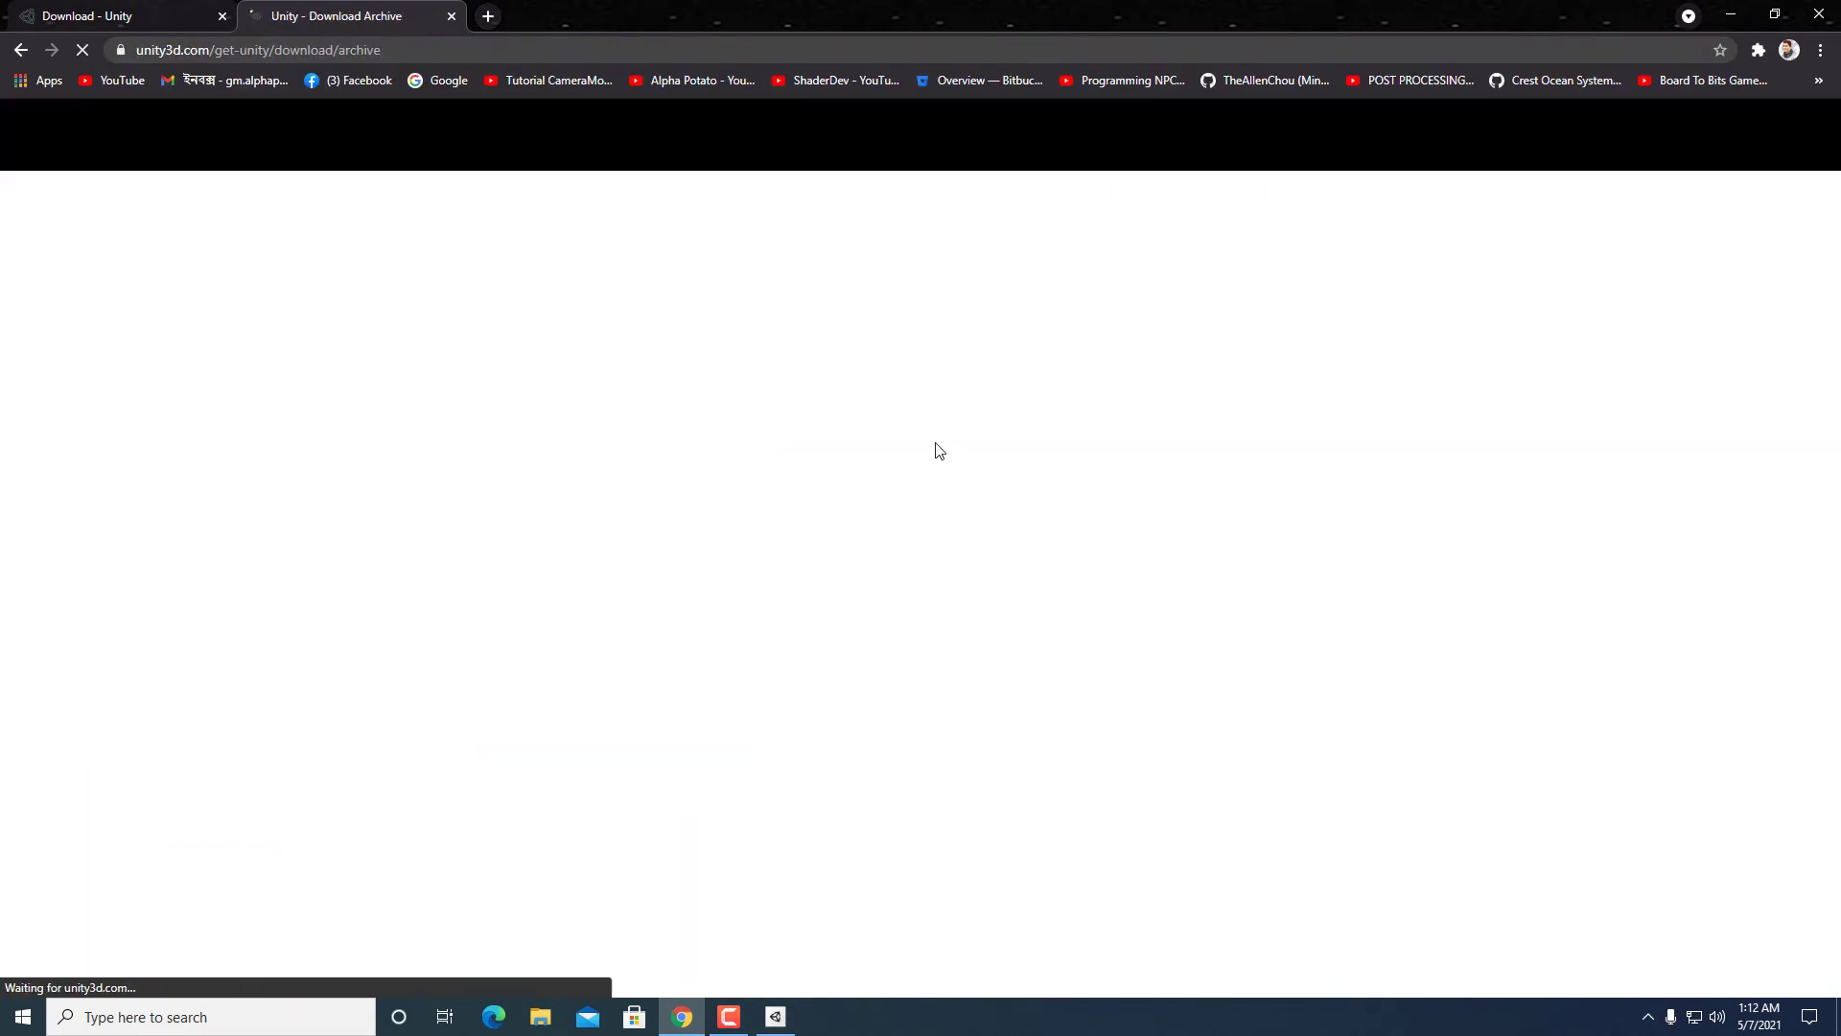
# Look through the Unity 2020.x and Unity 2021.x release lists in the download archive.
pyautogui.scroll(-4, 848, 450)
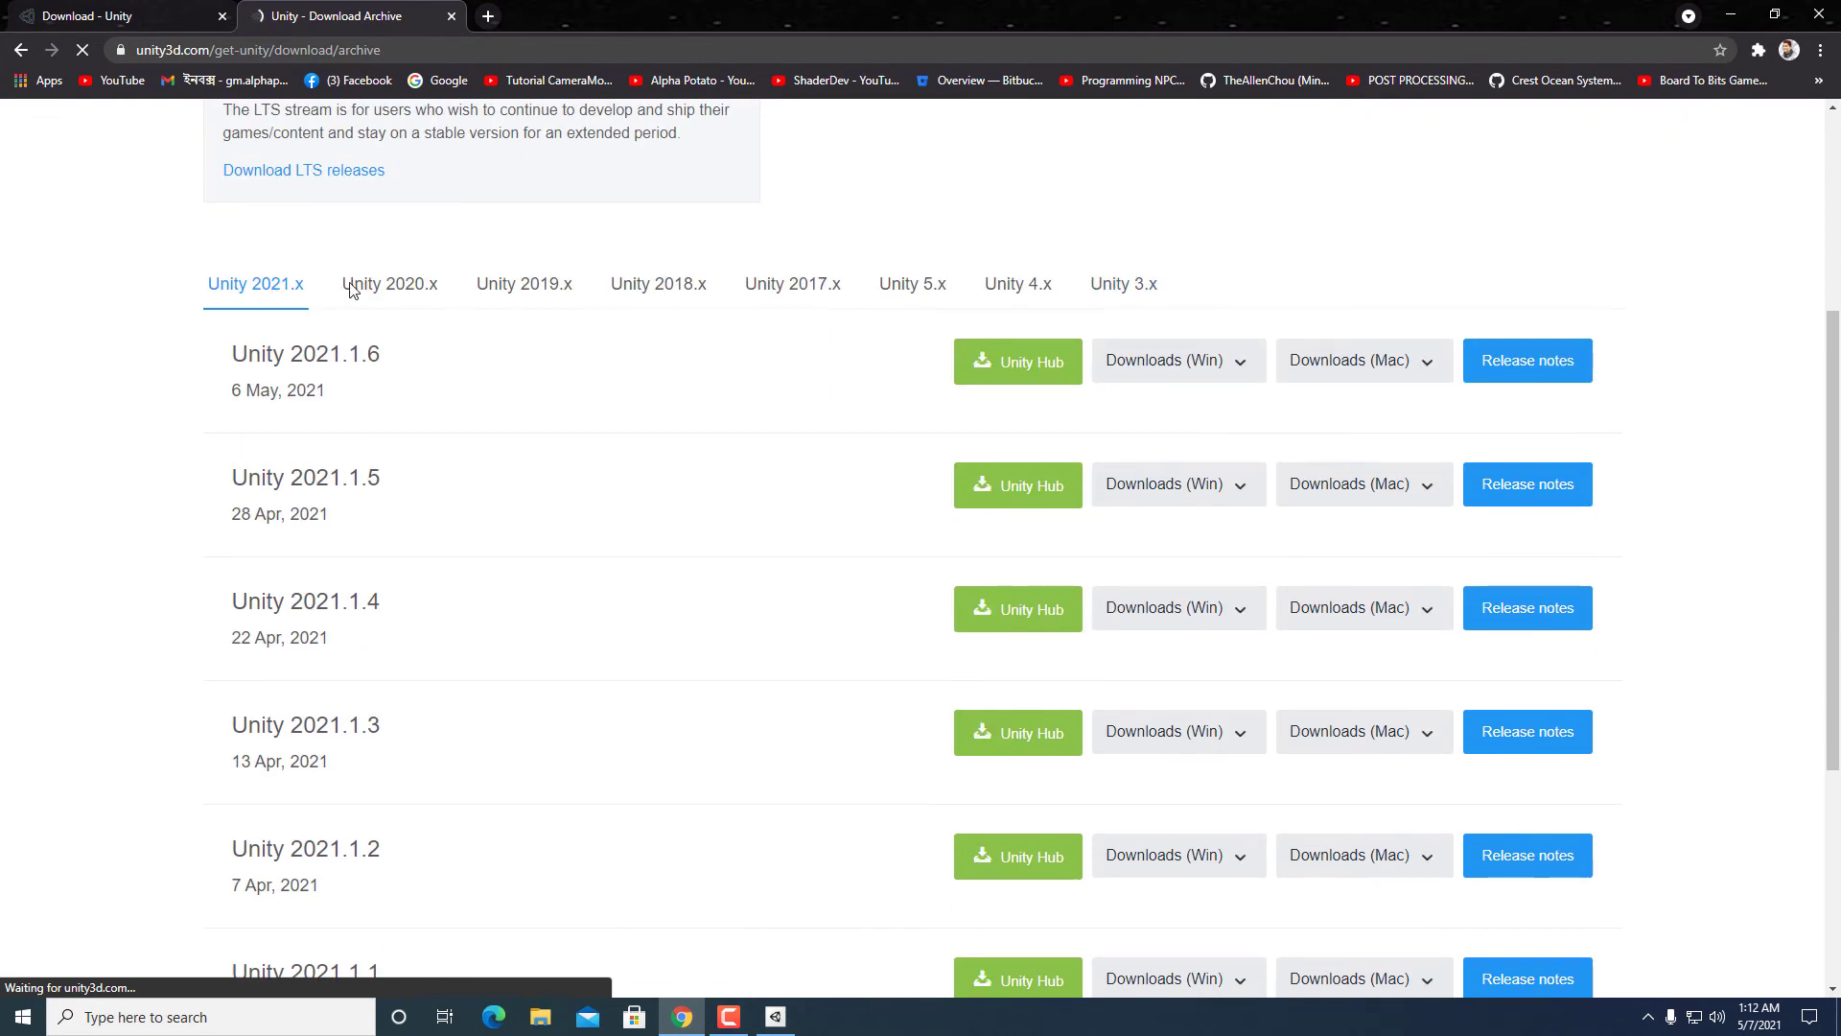
pyautogui.click(411, 288)
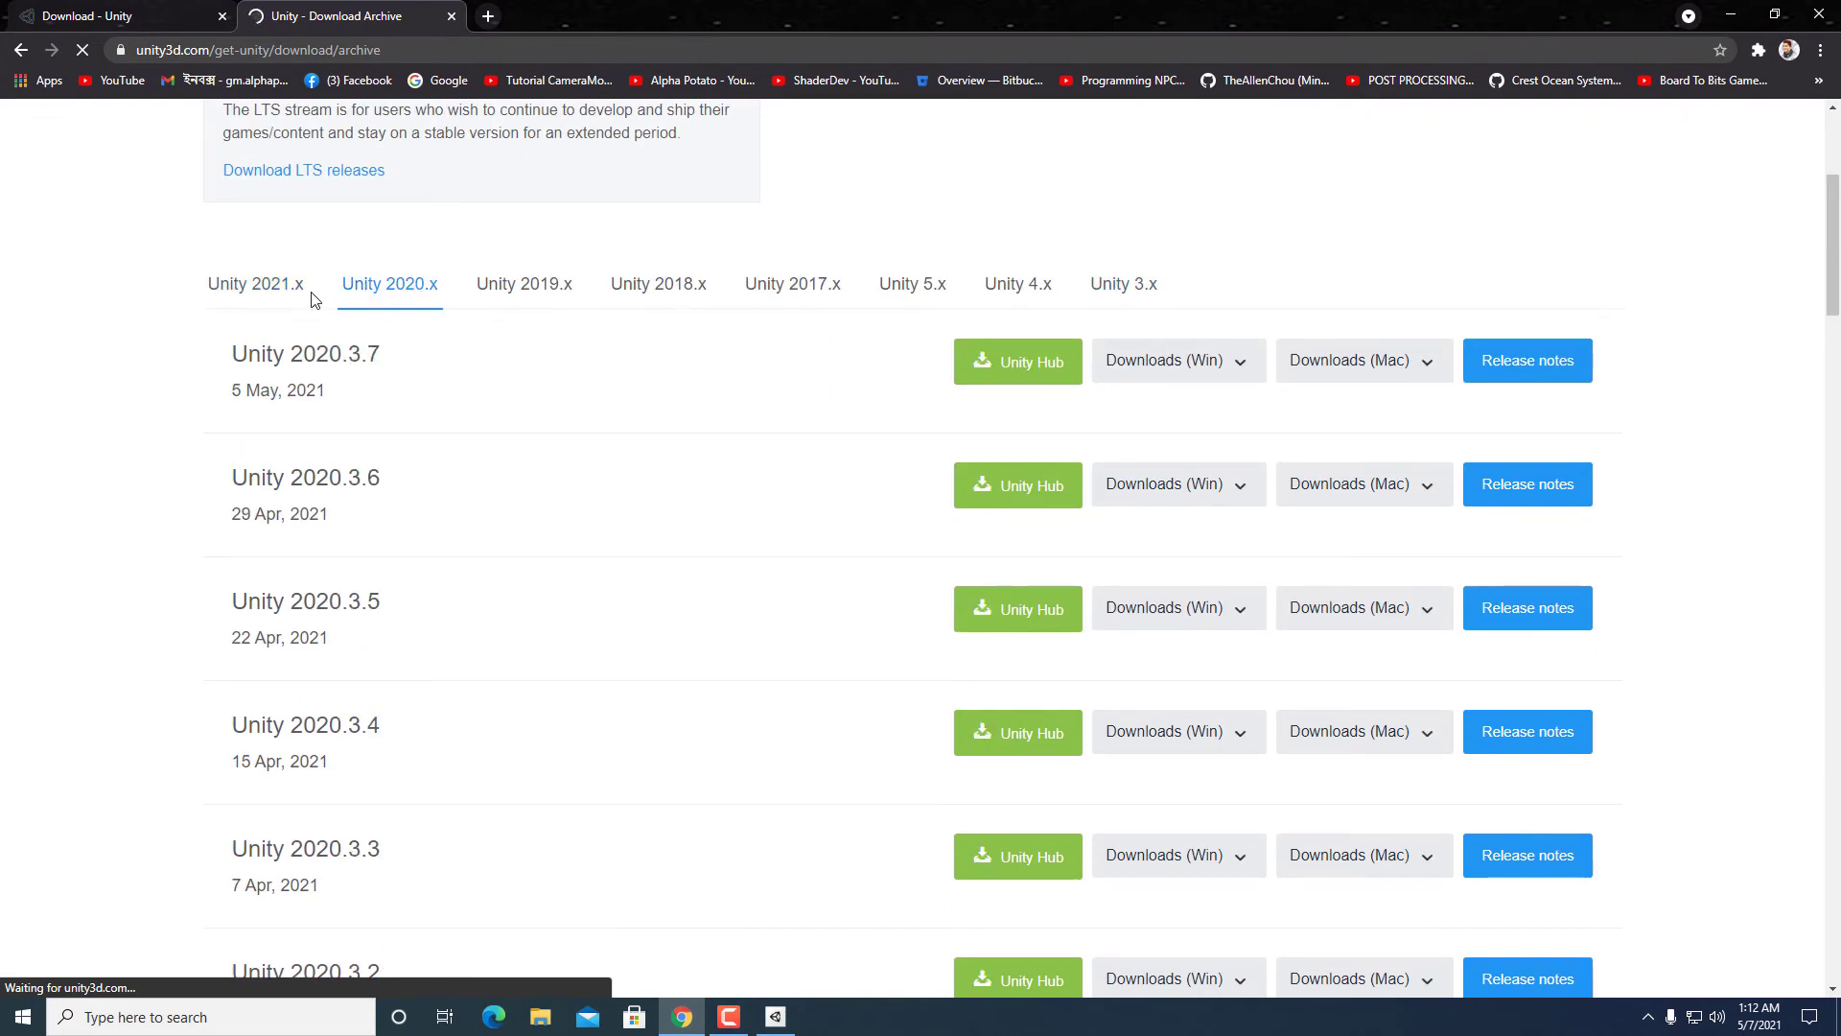
pyautogui.click(281, 288)
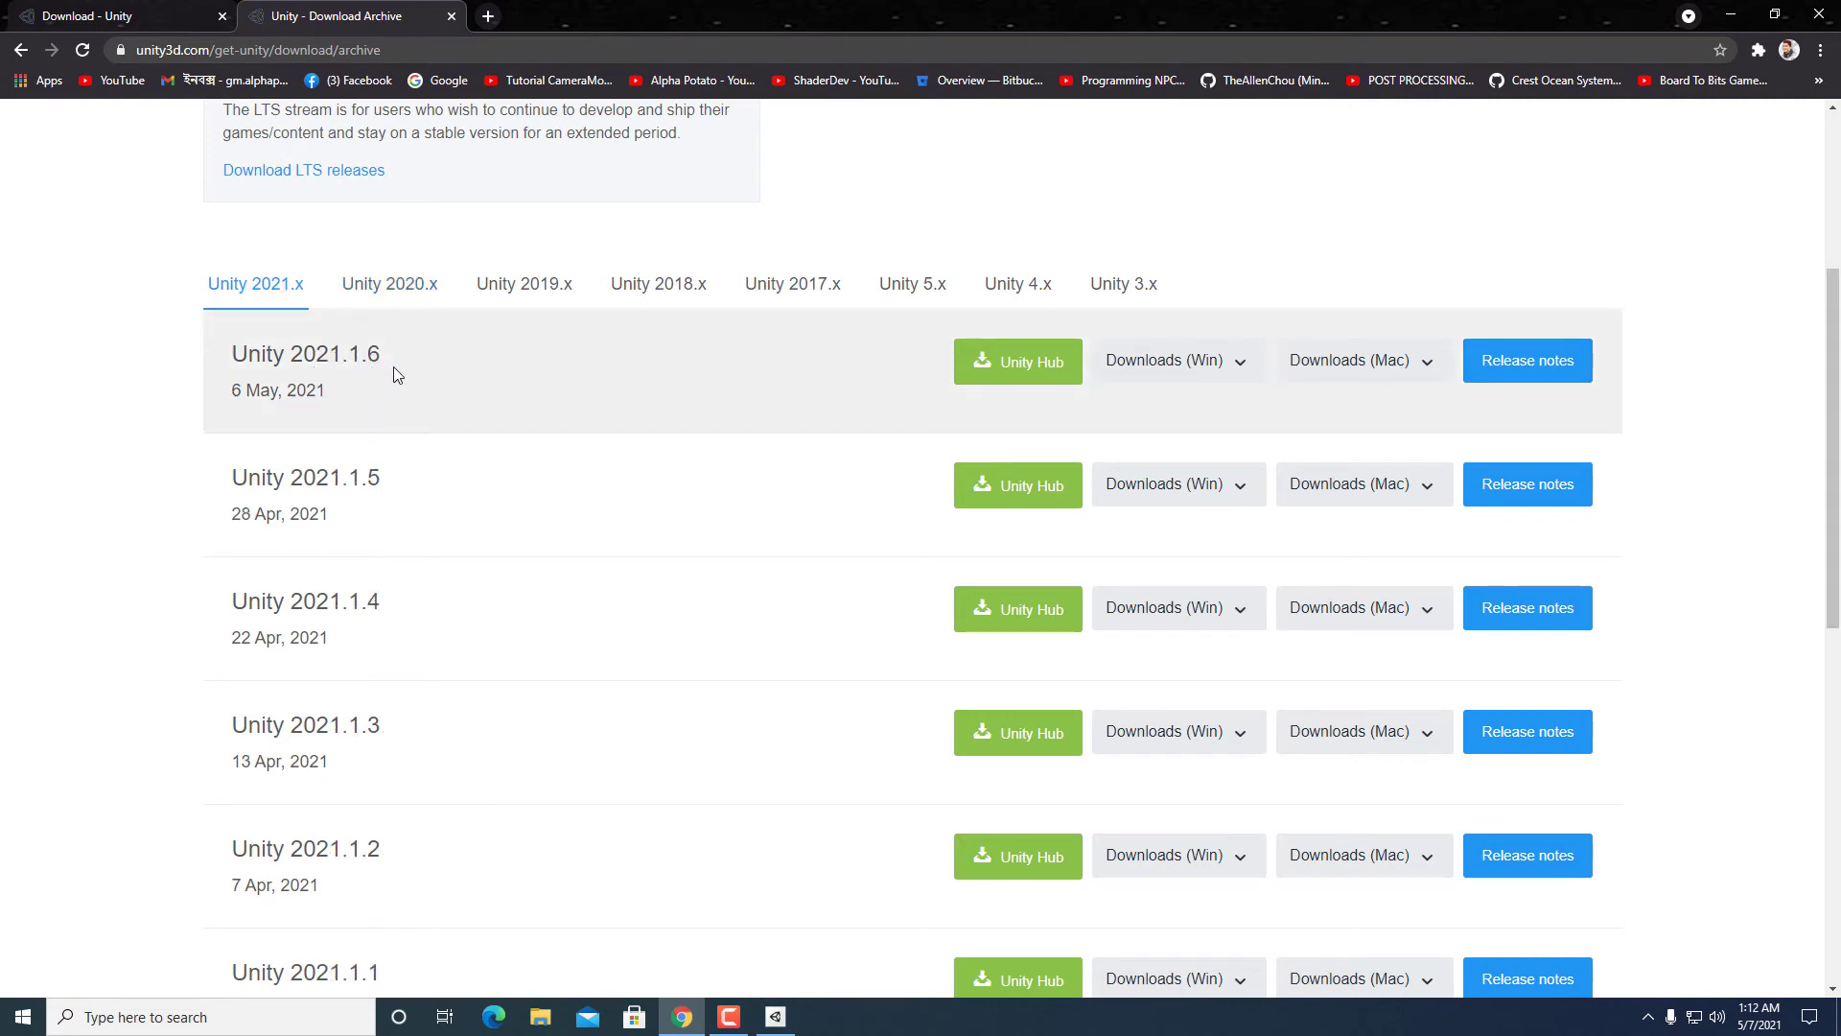
# Look through the 2020.x, 2019.x, 2018.x, 2017.x and 4.x release lists in the download archive, and return to Unity 2021.x.
pyautogui.click(420, 289)
pyautogui.click(574, 293)
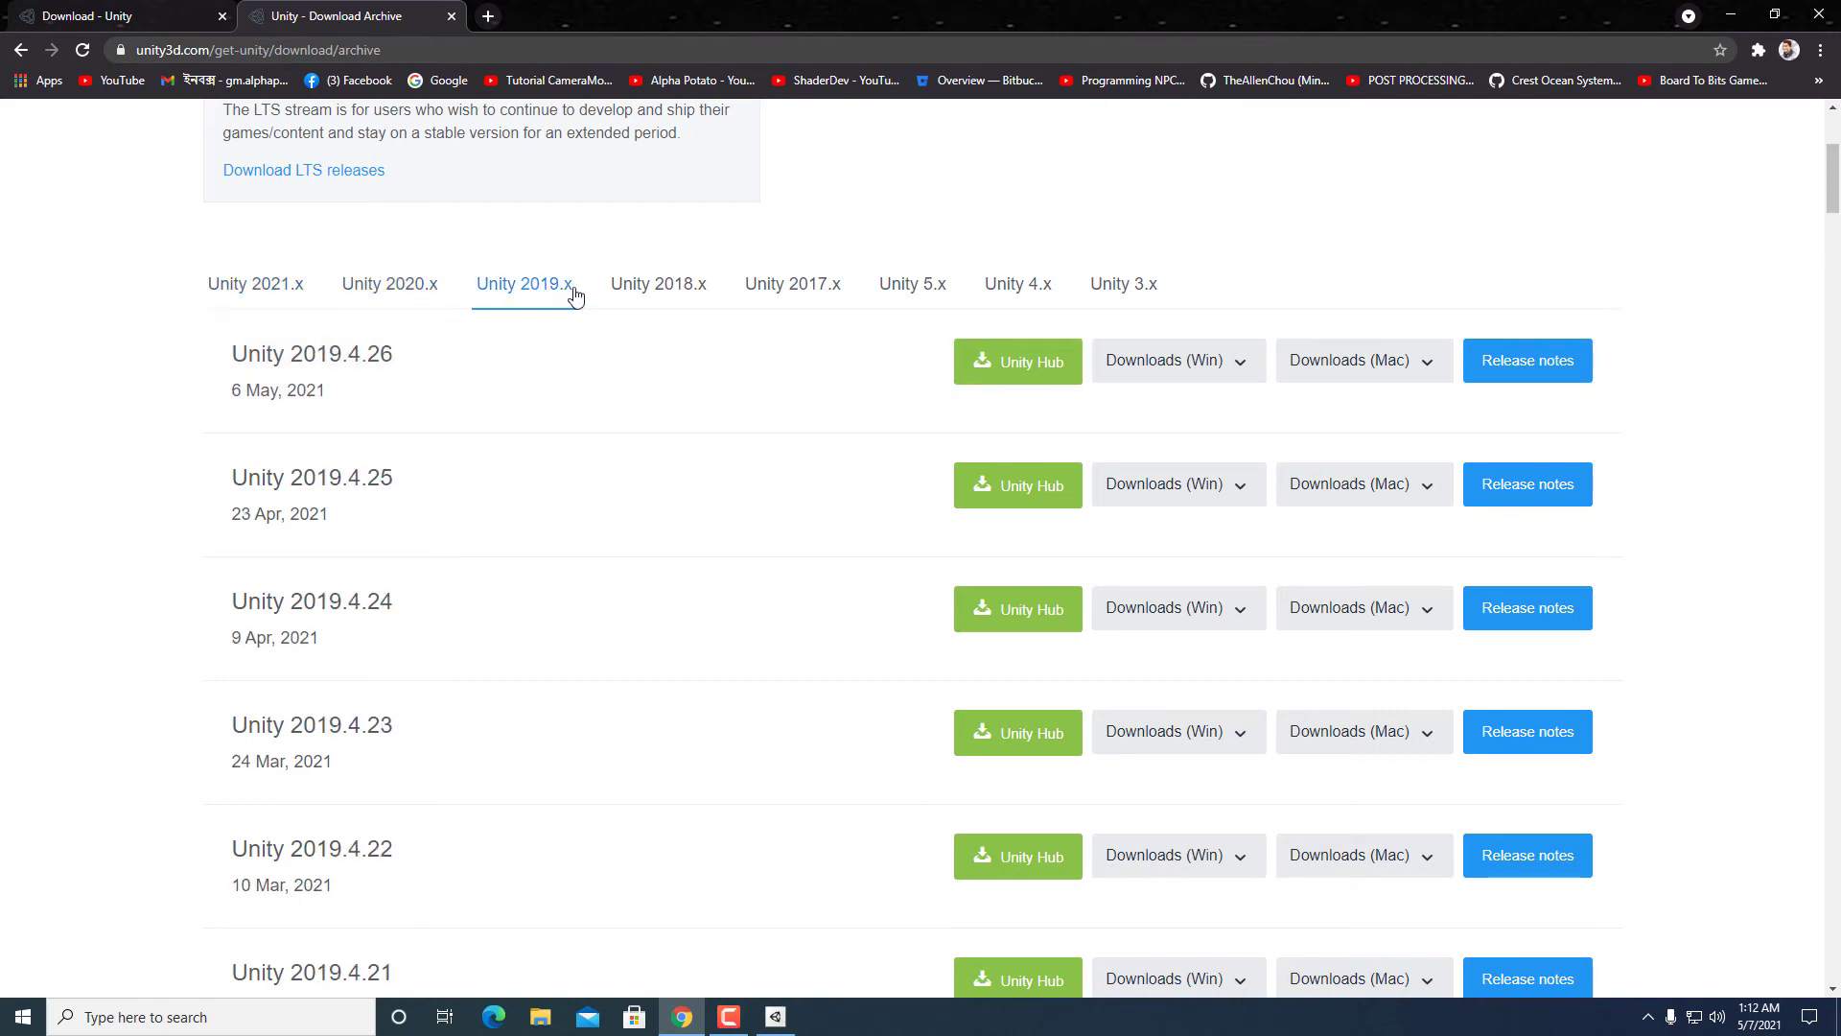
pyautogui.click(688, 290)
pyautogui.click(800, 290)
pyautogui.click(1041, 289)
pyautogui.click(263, 290)
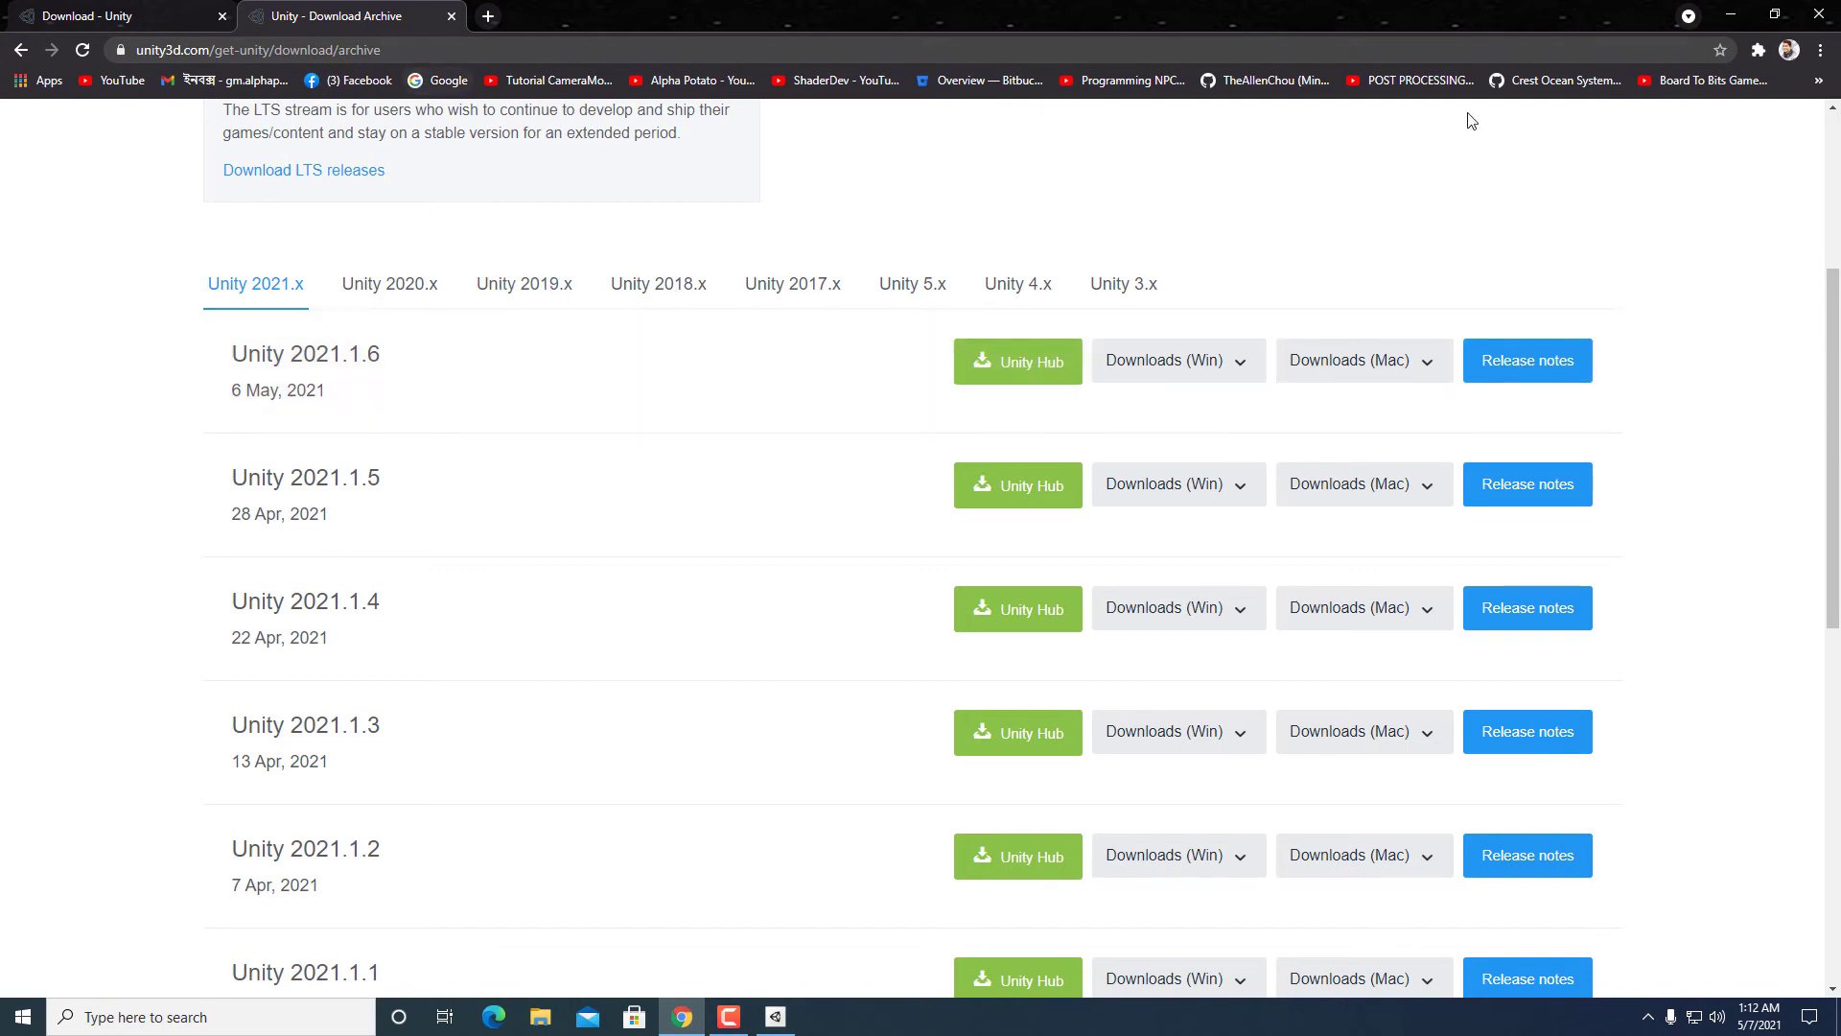
# Switch from Chrome to Unity Hub, show its Projects list and move the window slightly up on the desktop.
pyautogui.click(1731, 14)
pyautogui.click(425, 259)
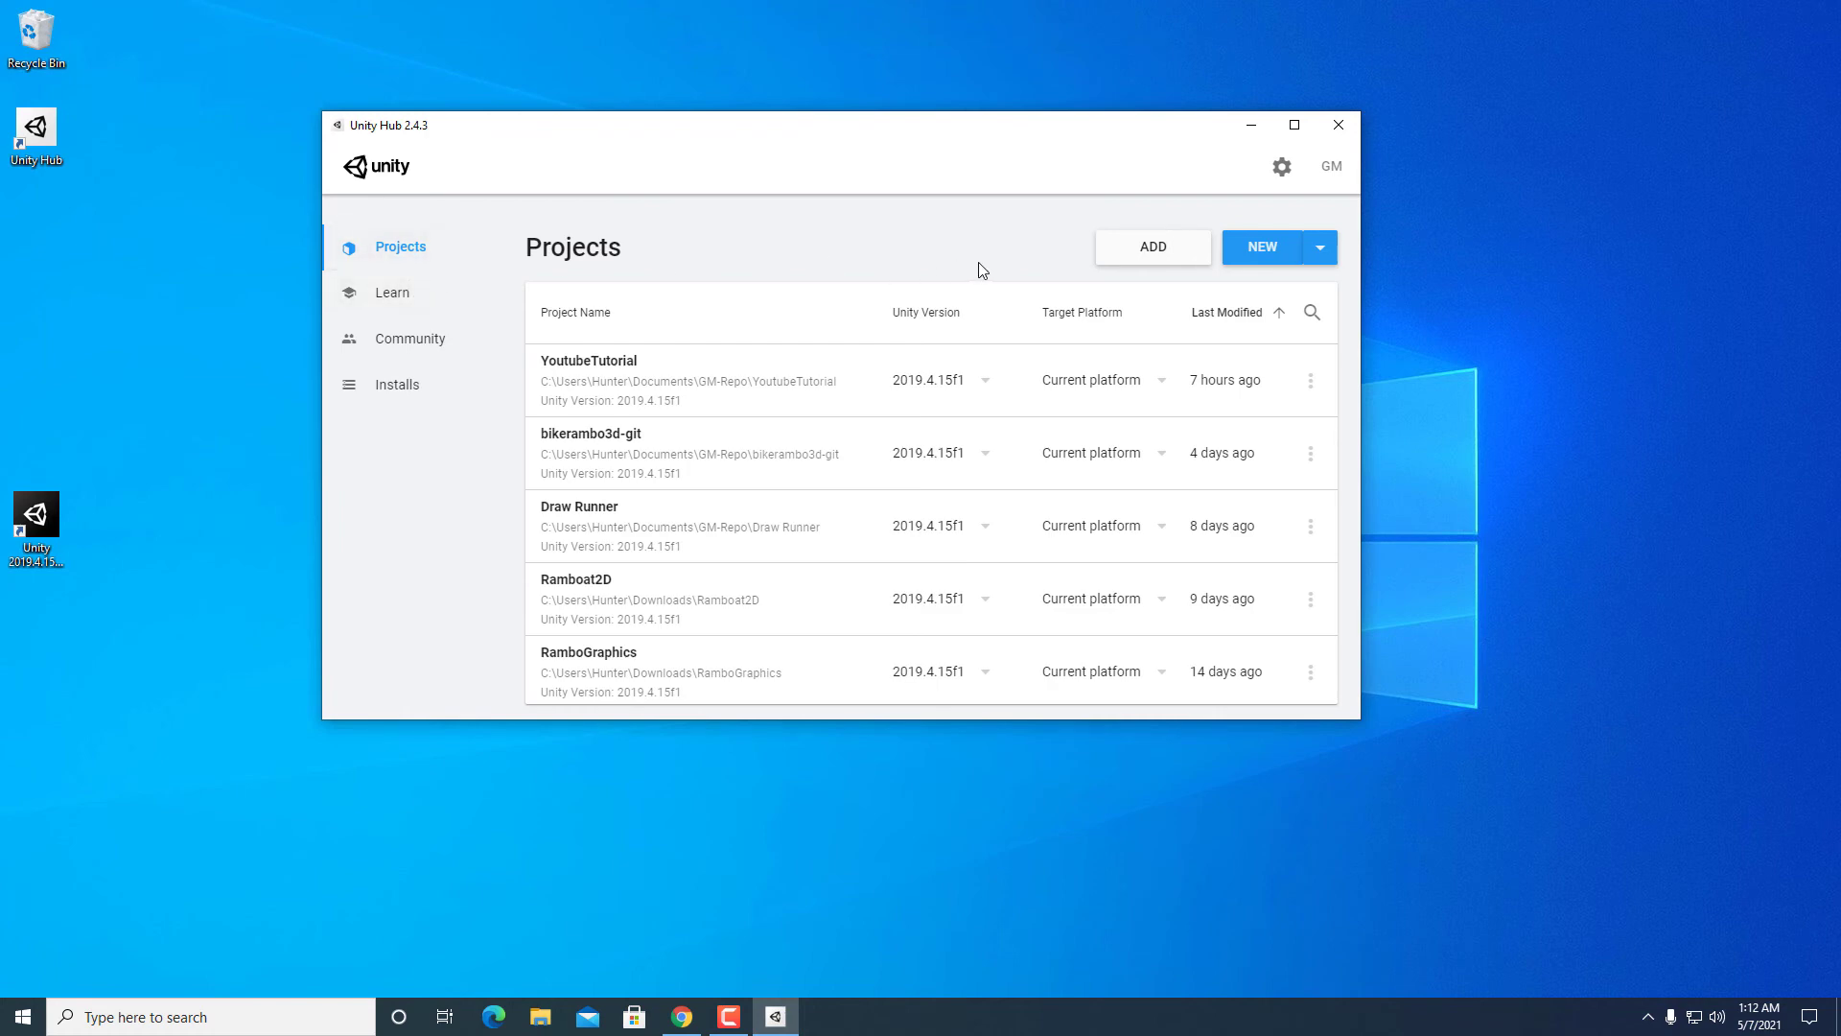
pyautogui.moveTo(931, 124)
pyautogui.mouseDown()
pyautogui.moveTo(1017, 106)
pyautogui.moveTo(927, 100)
pyautogui.mouseUp()
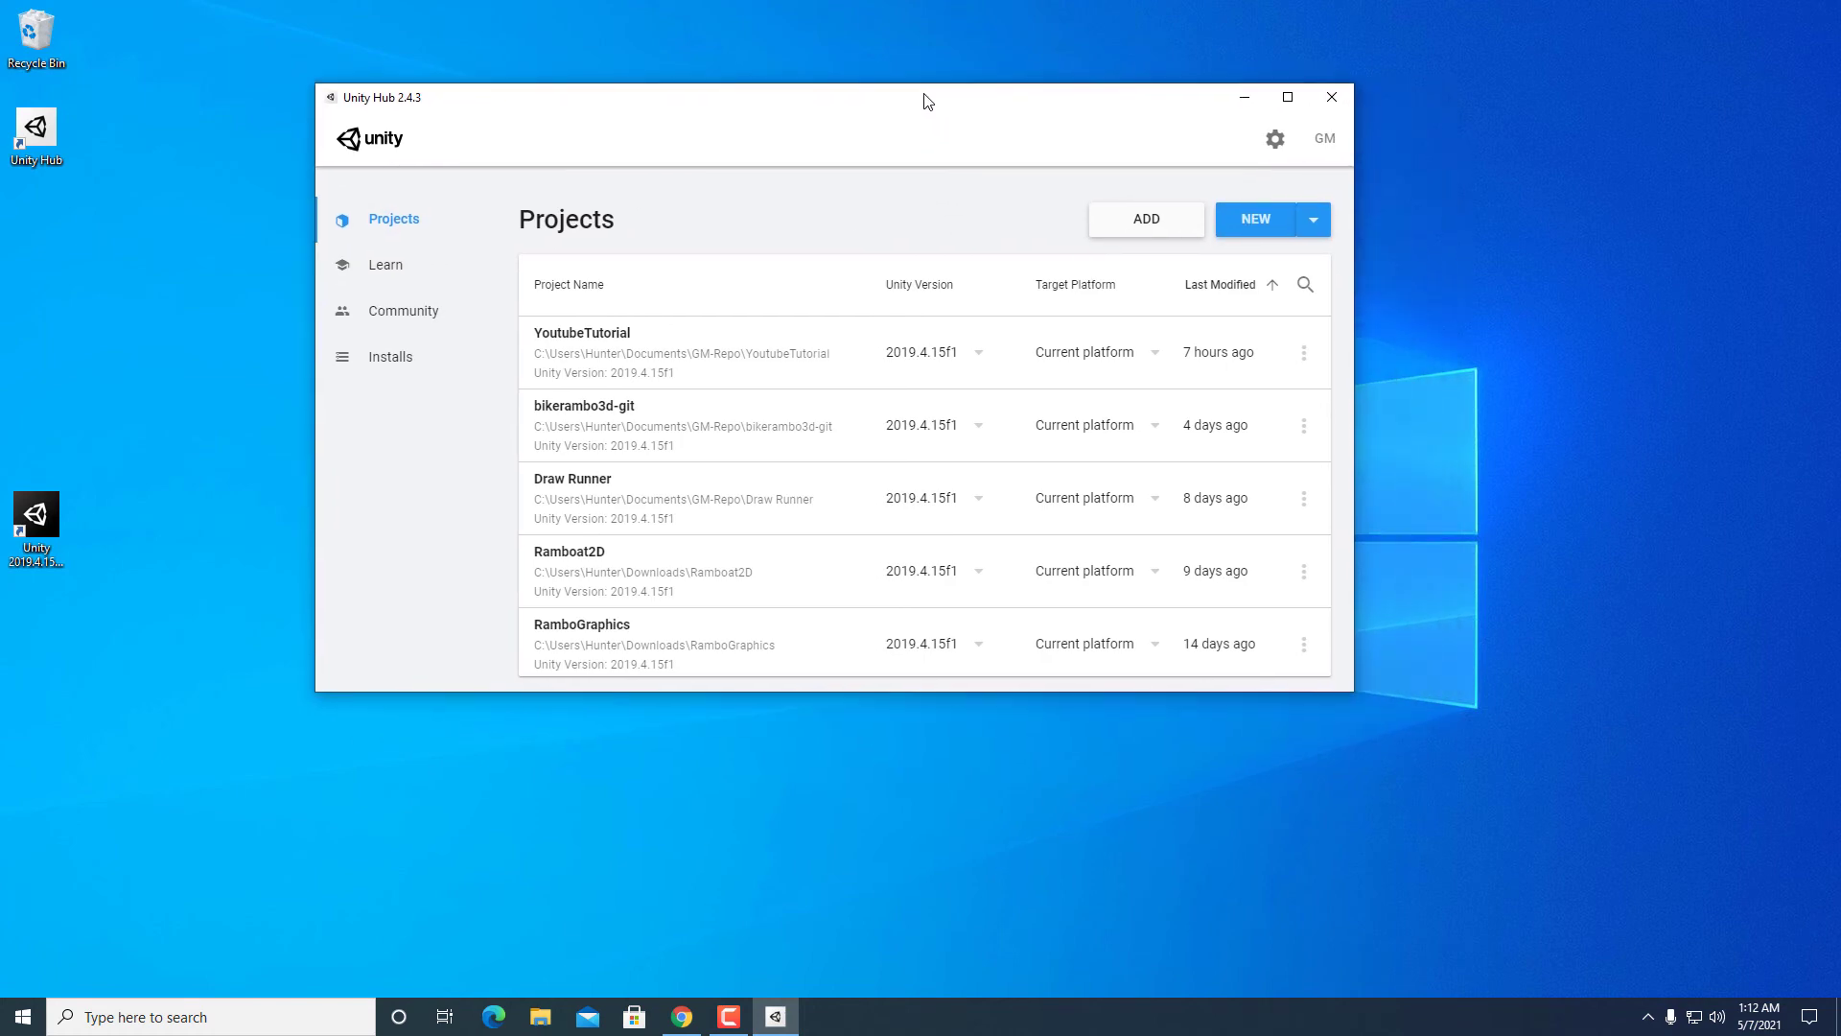
# Start a new Unity 2019.4.15f1 project and review the available project templates, keeping the 3D template selected.
pyautogui.click(1258, 228)
pyautogui.moveTo(839, 267); pyautogui.dragTo(735, 186)
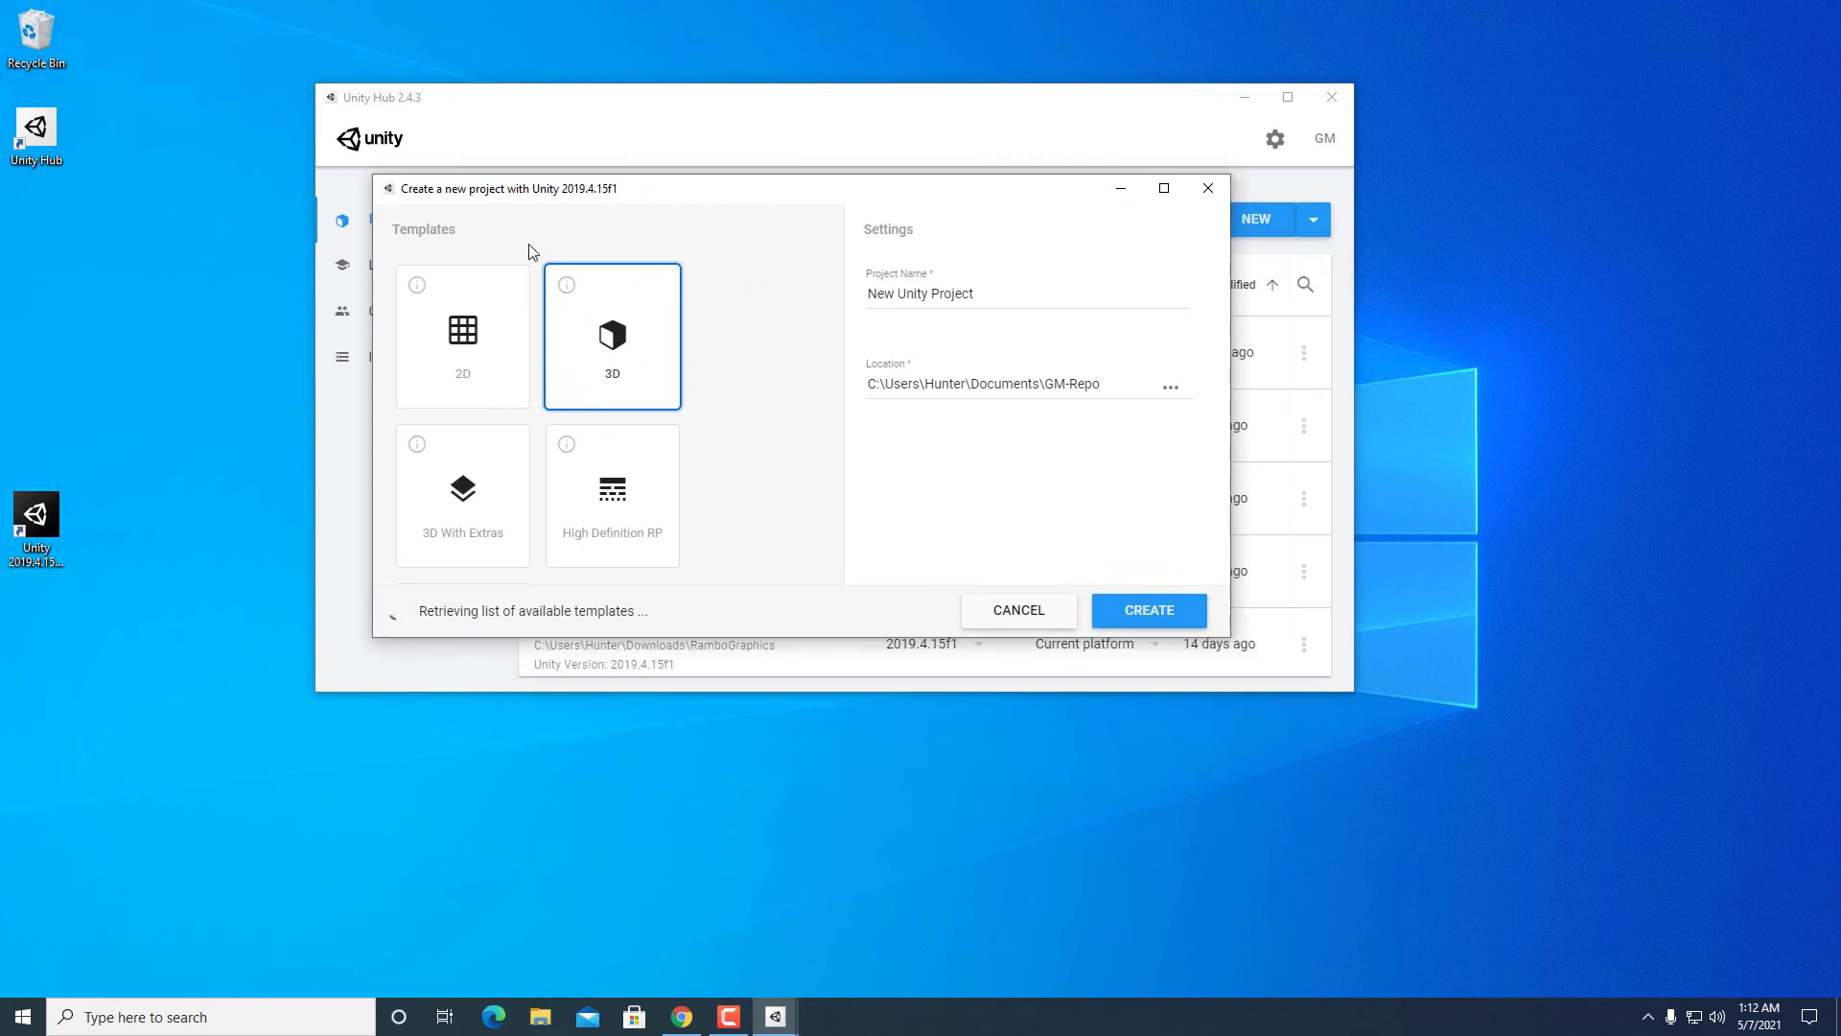
pyautogui.scroll(-2, 575, 402)
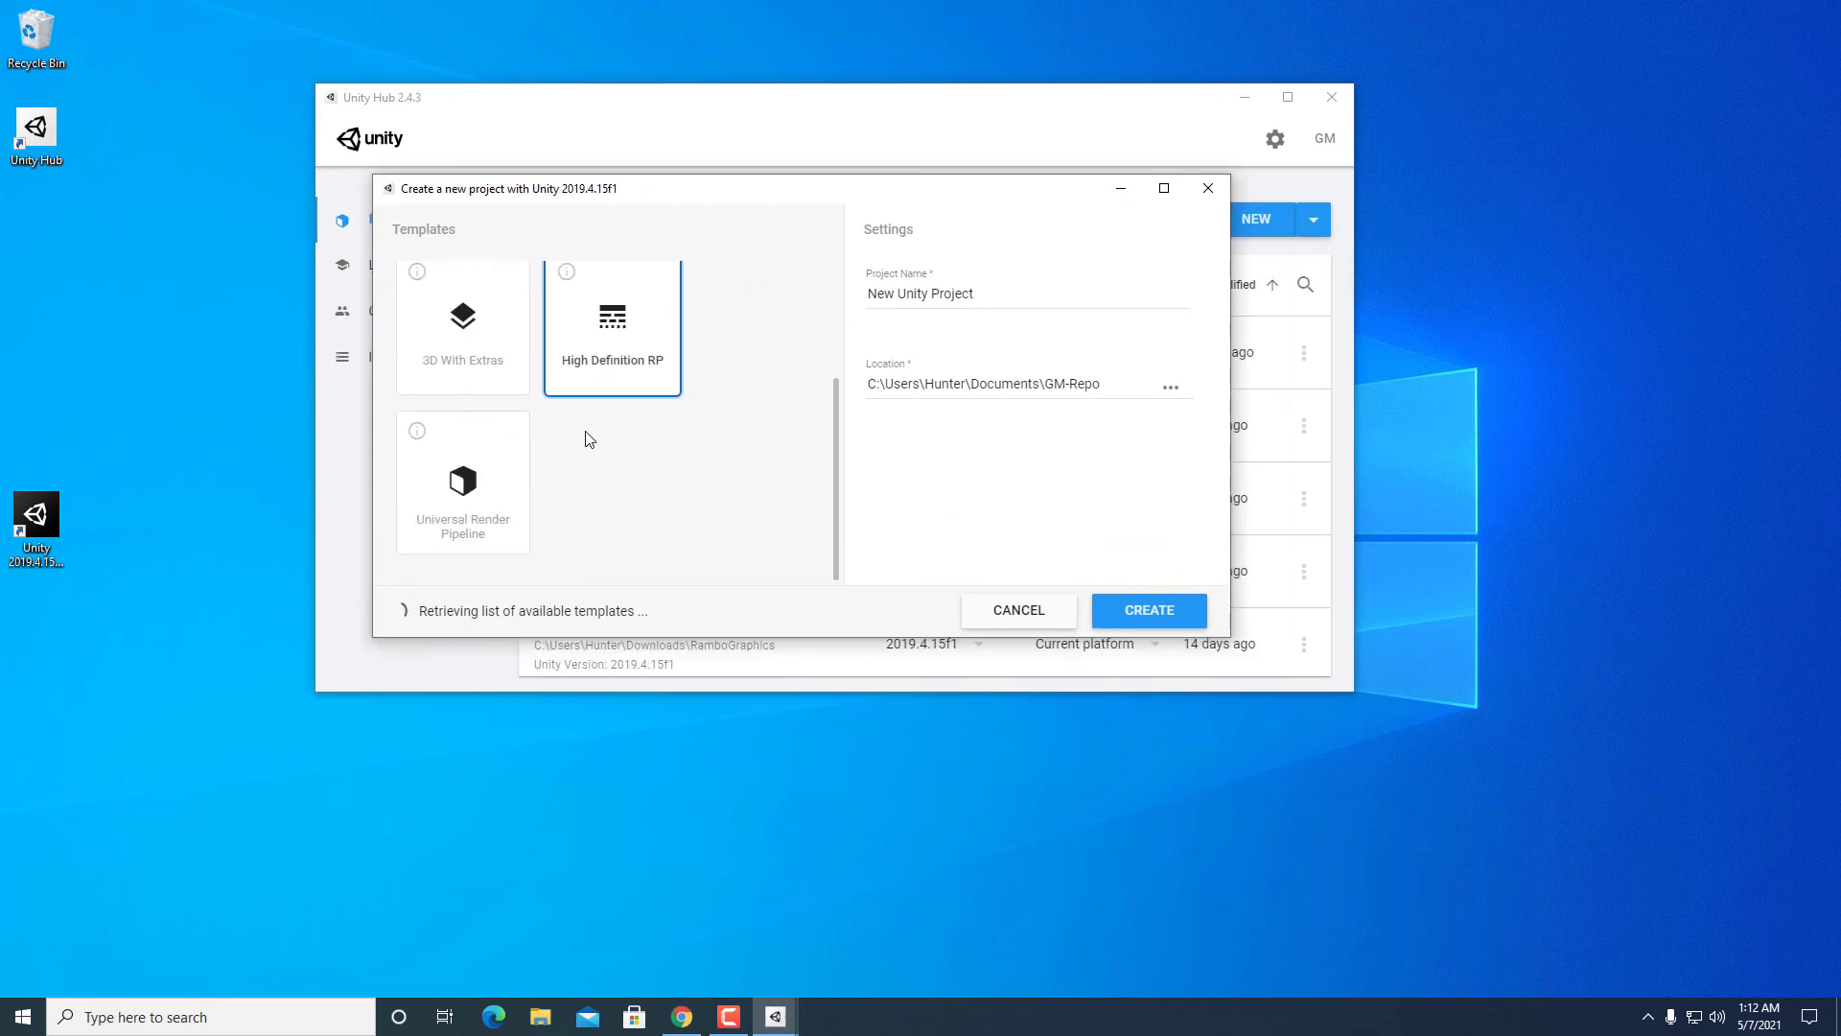
pyautogui.scroll(2, 580, 470)
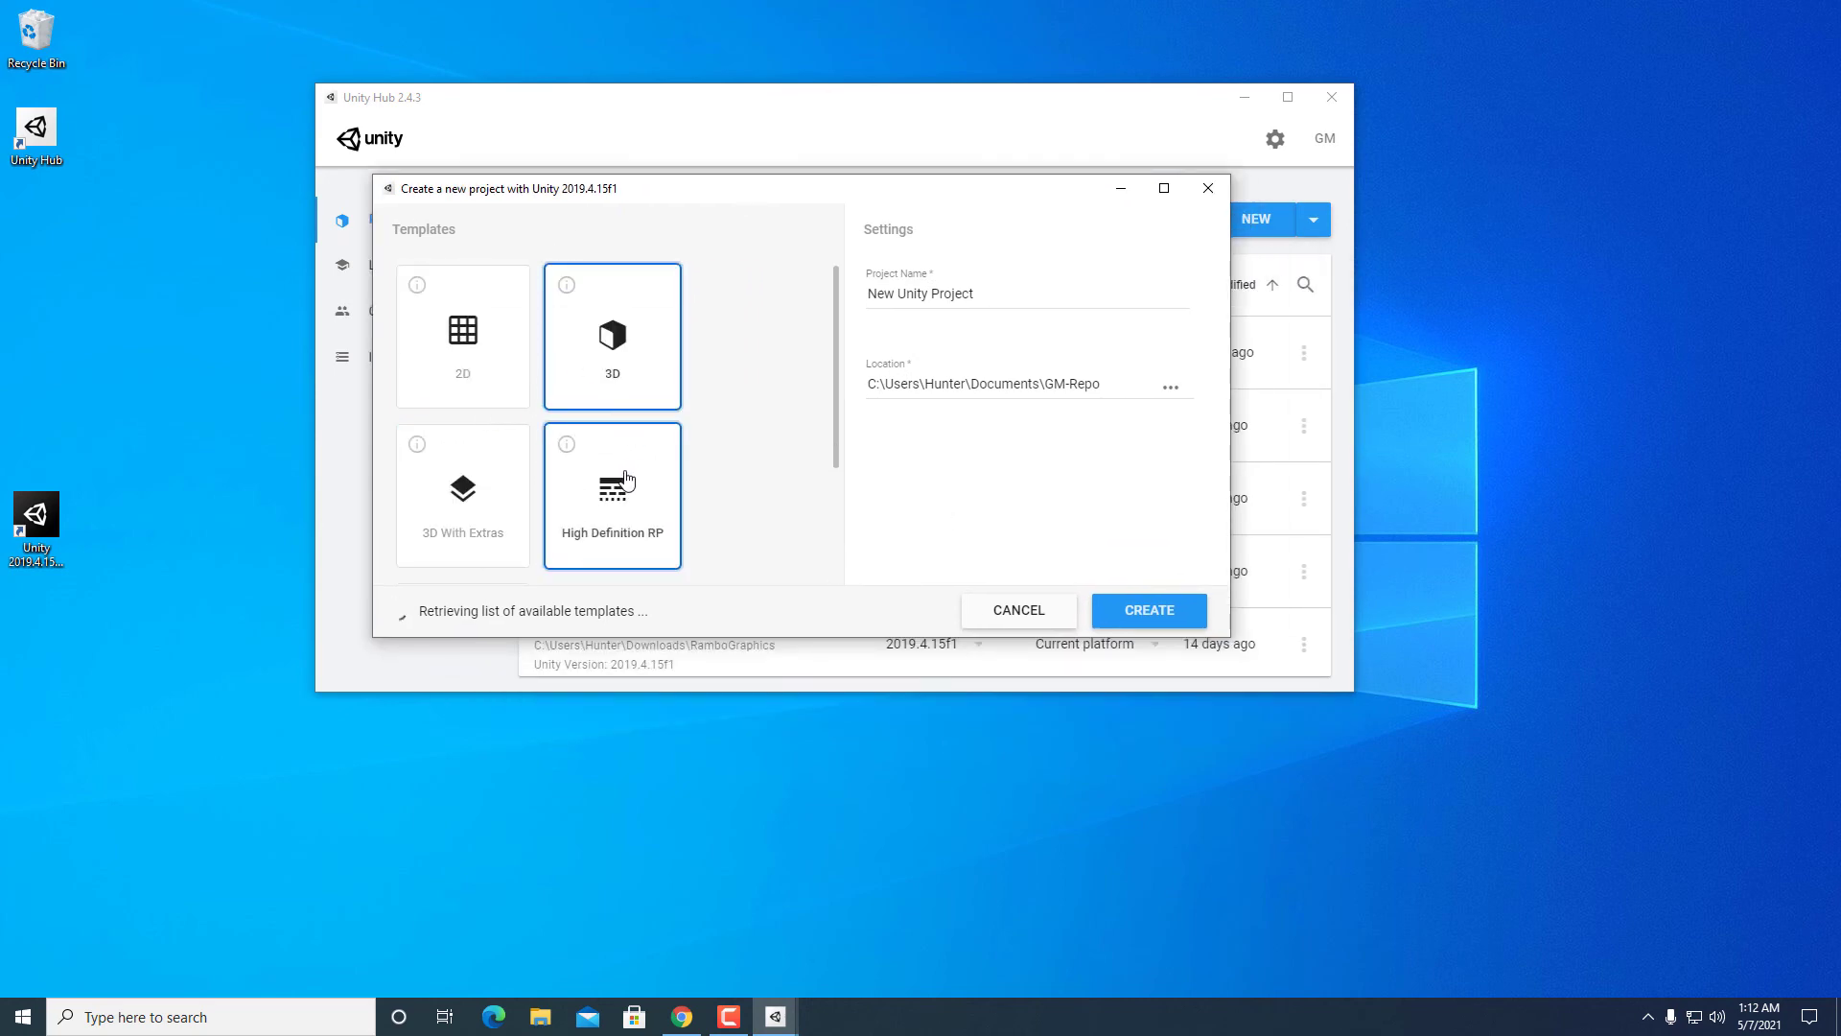
# Name the project youtube-tutorial and create it from the 3D template in the GM-Repo folder.
pyautogui.moveTo(995, 299); pyautogui.dragTo(862, 304)
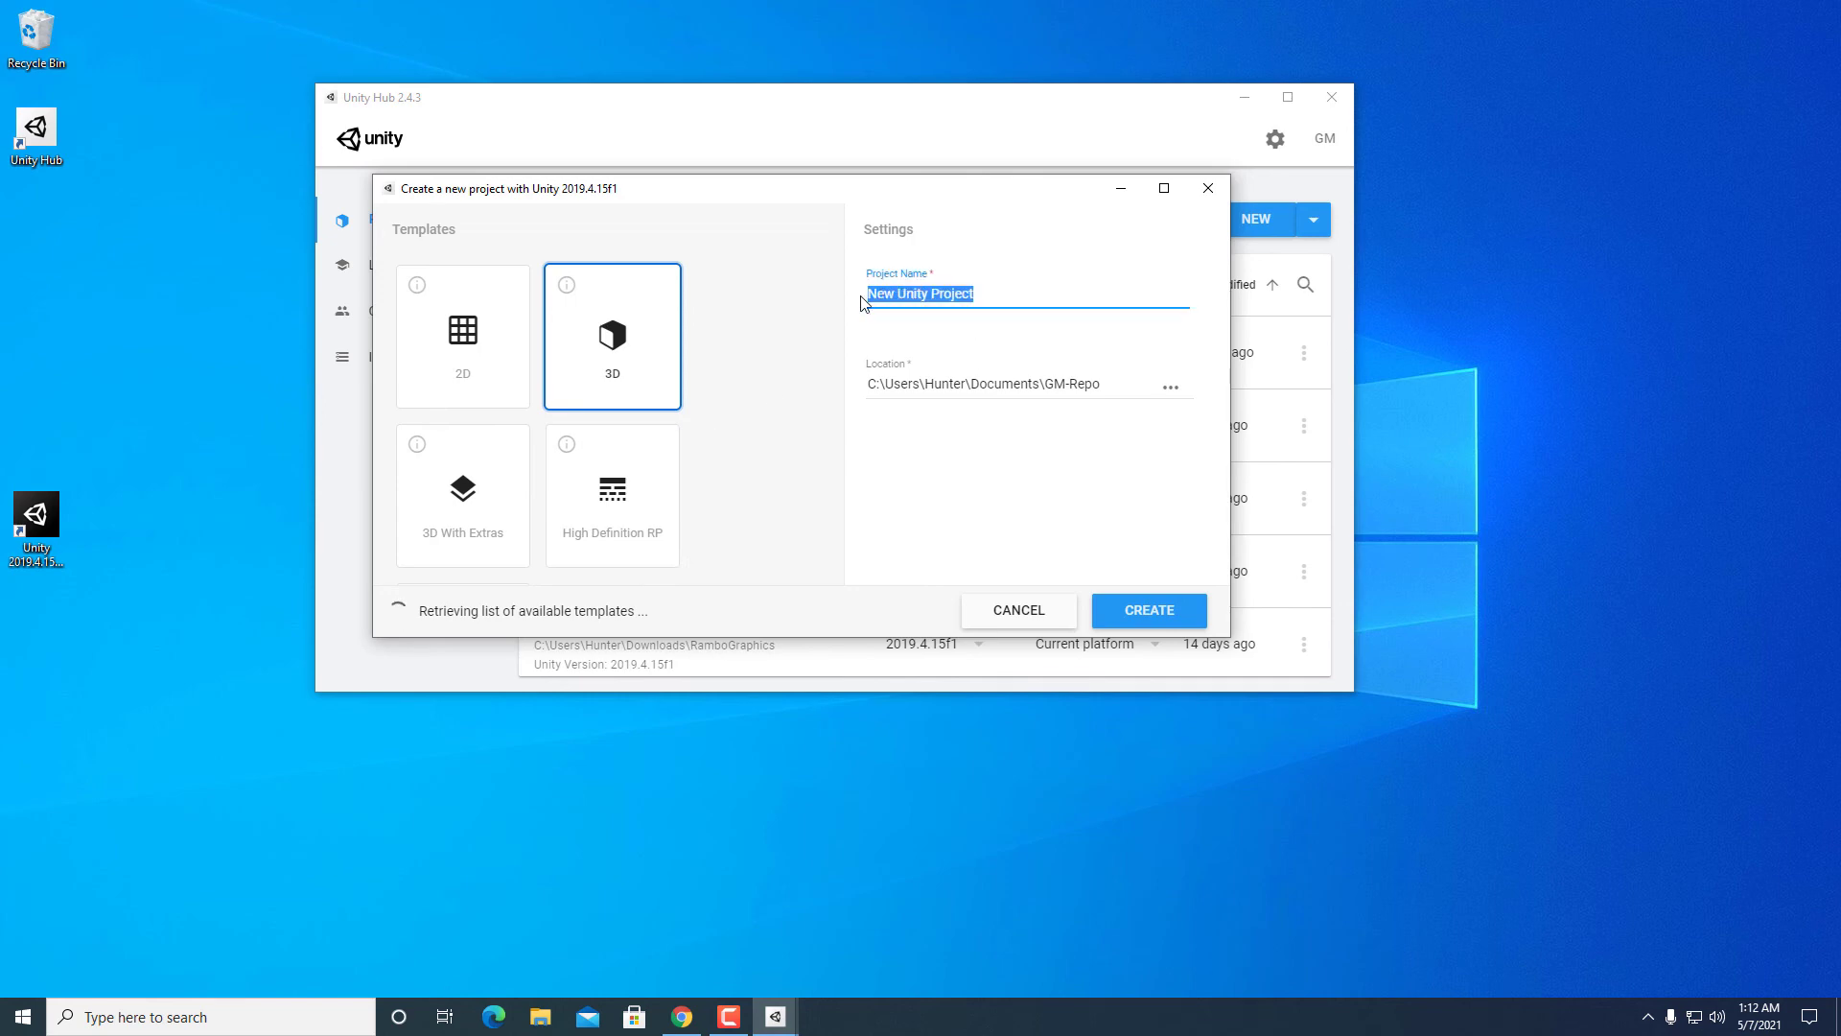
pyautogui.write('youtube')
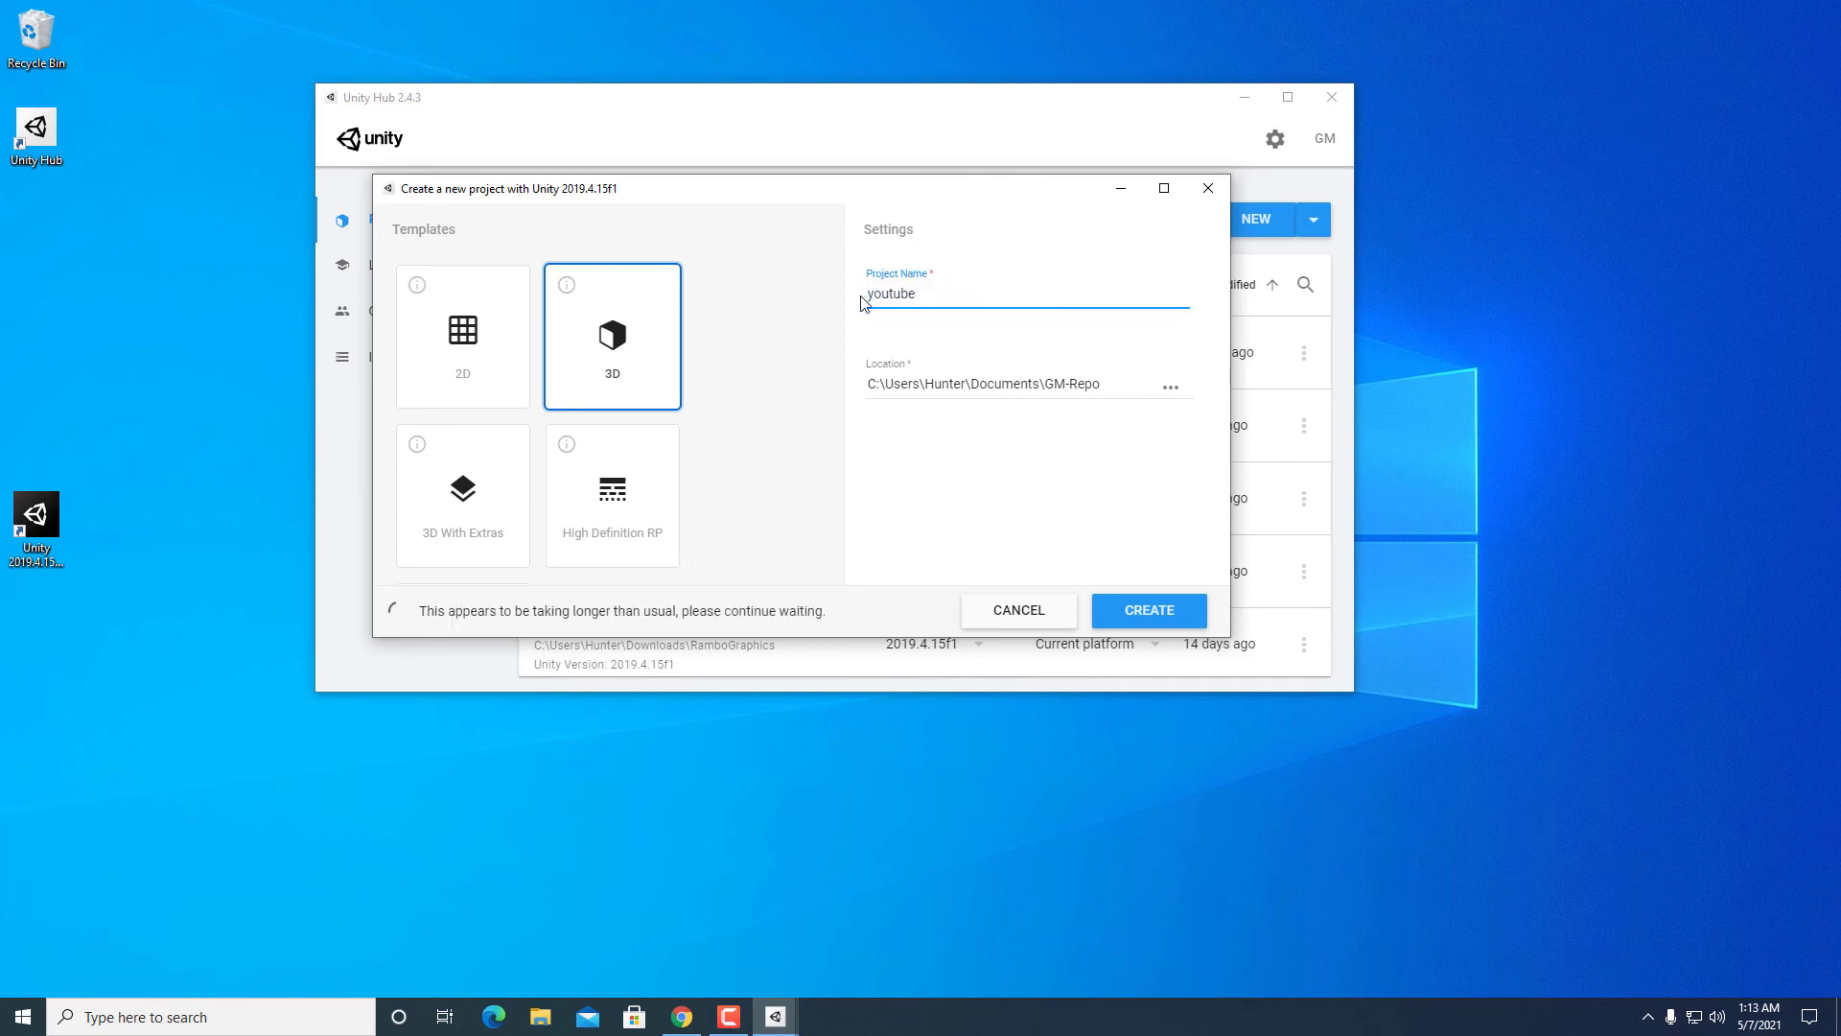
pyautogui.write('-tutorial')
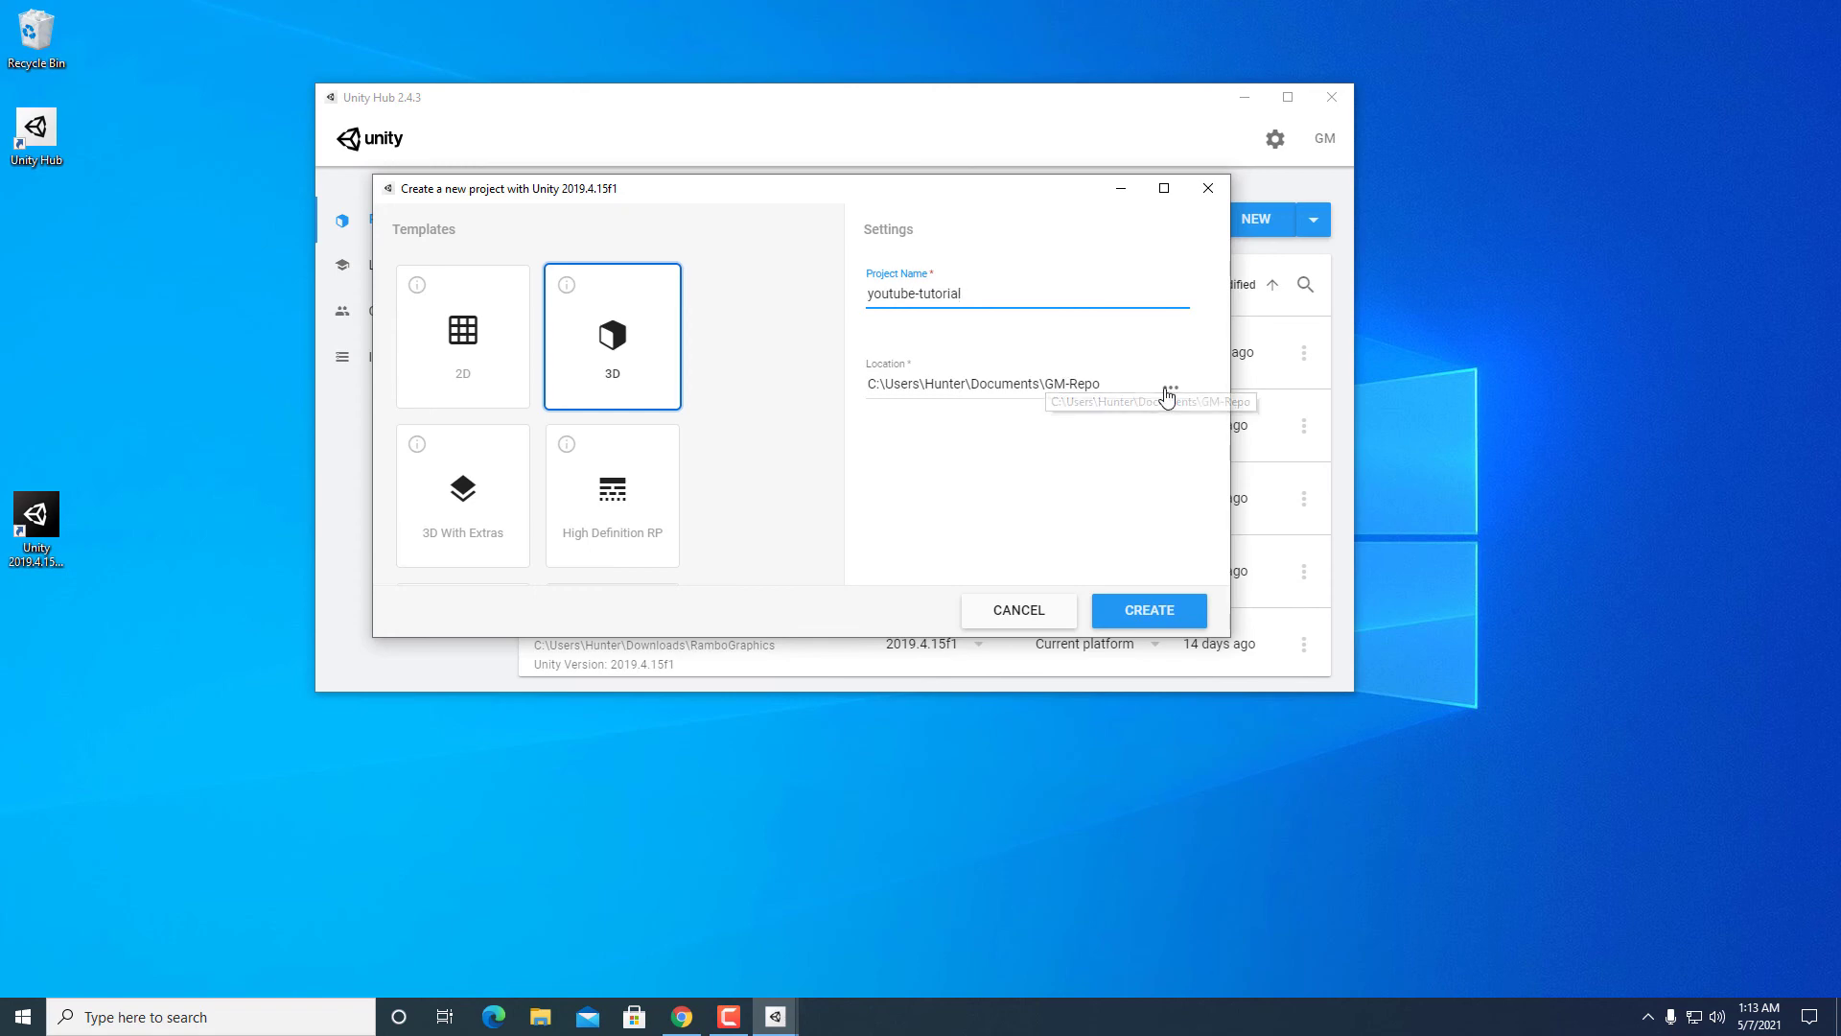
pyautogui.click(1150, 611)
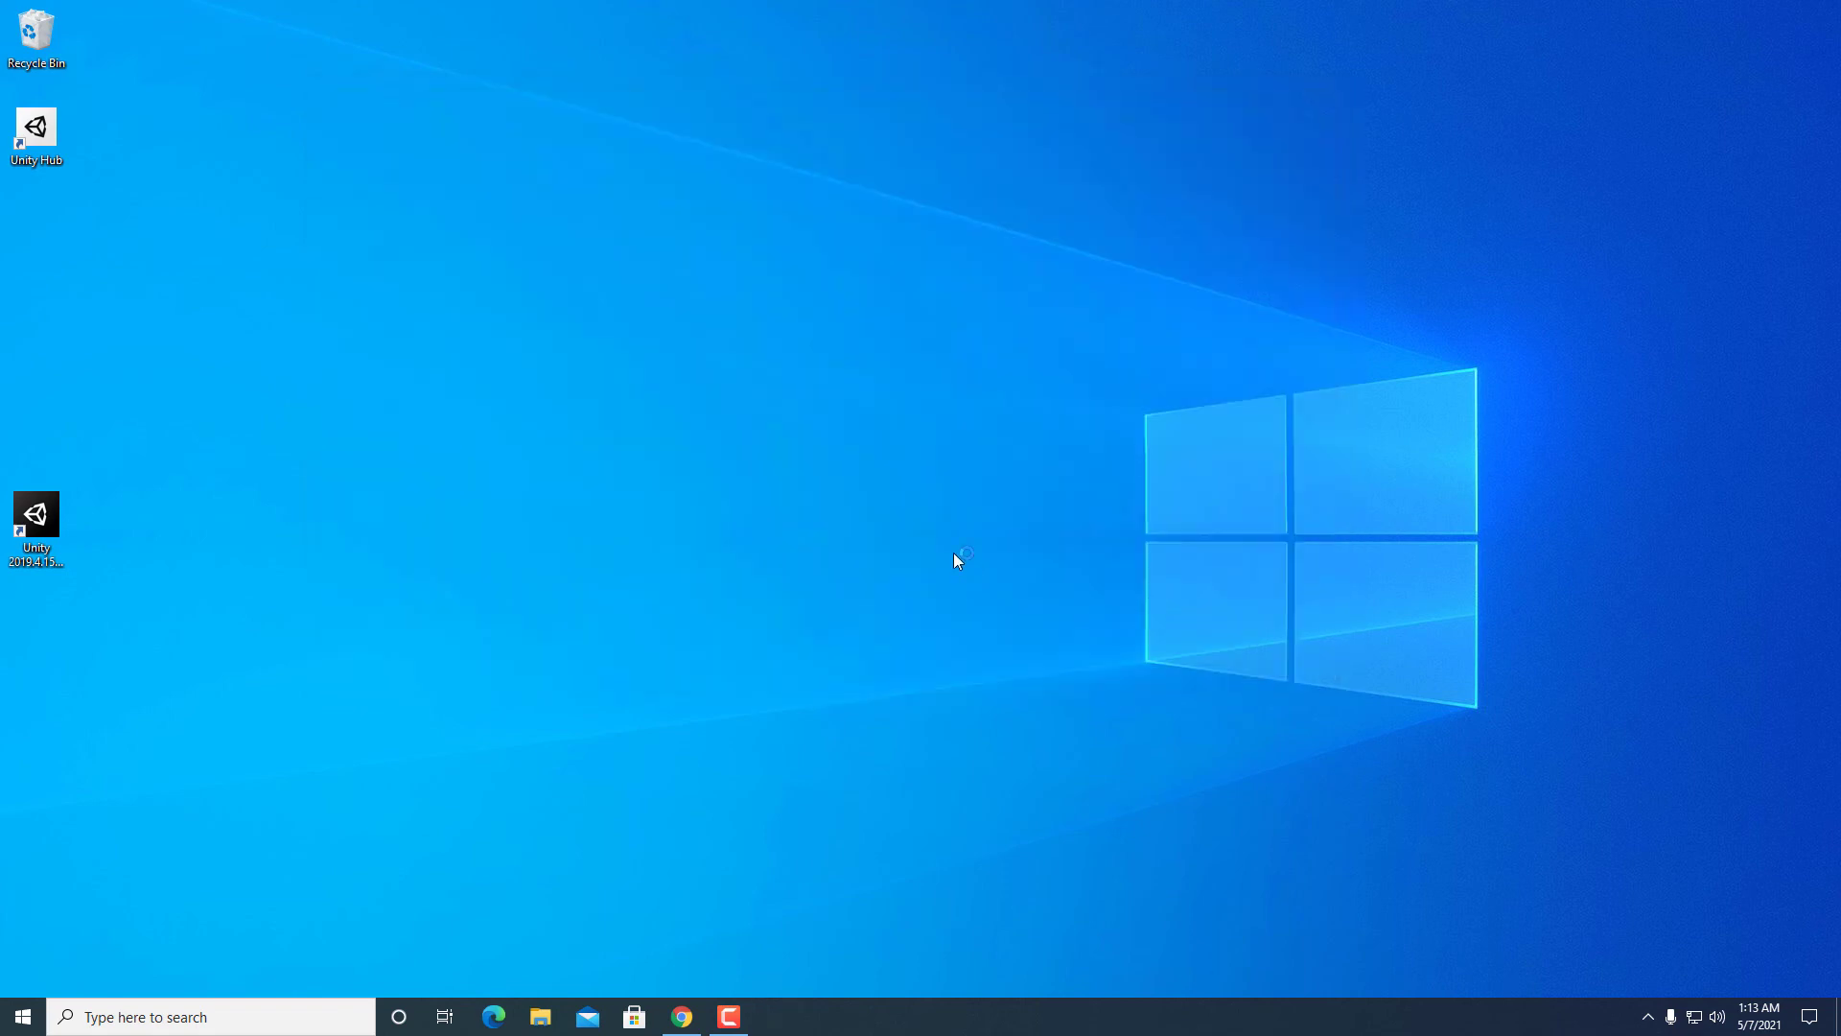